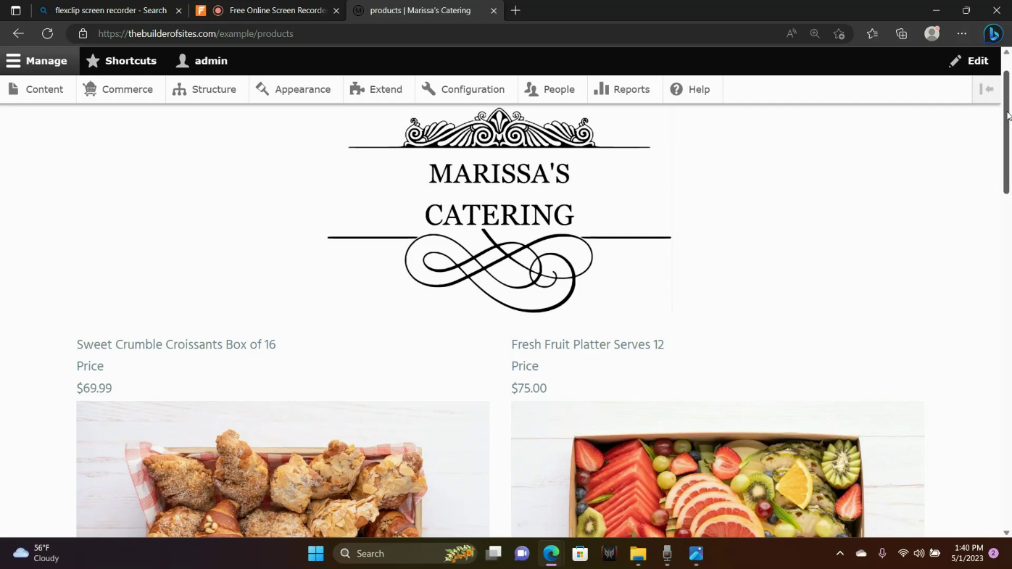
# Go to Commerce > Products and start a new product with an empty form.
pyautogui.moveTo(1008, 116)
pyautogui.mouseDown()
pyautogui.moveTo(1009, 409)
pyautogui.moveTo(1008, 115)
pyautogui.mouseUp()
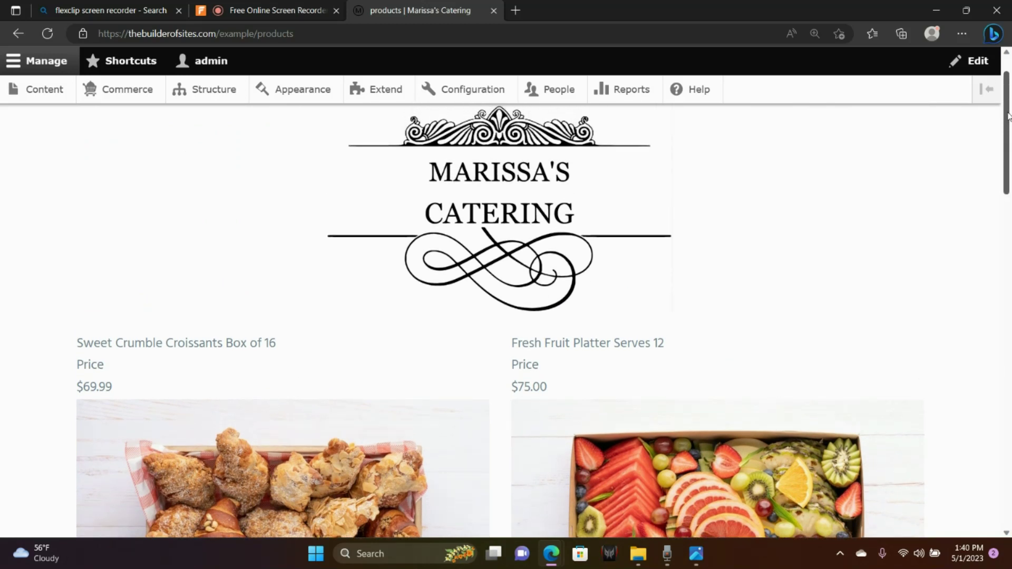
pyautogui.click(131, 90)
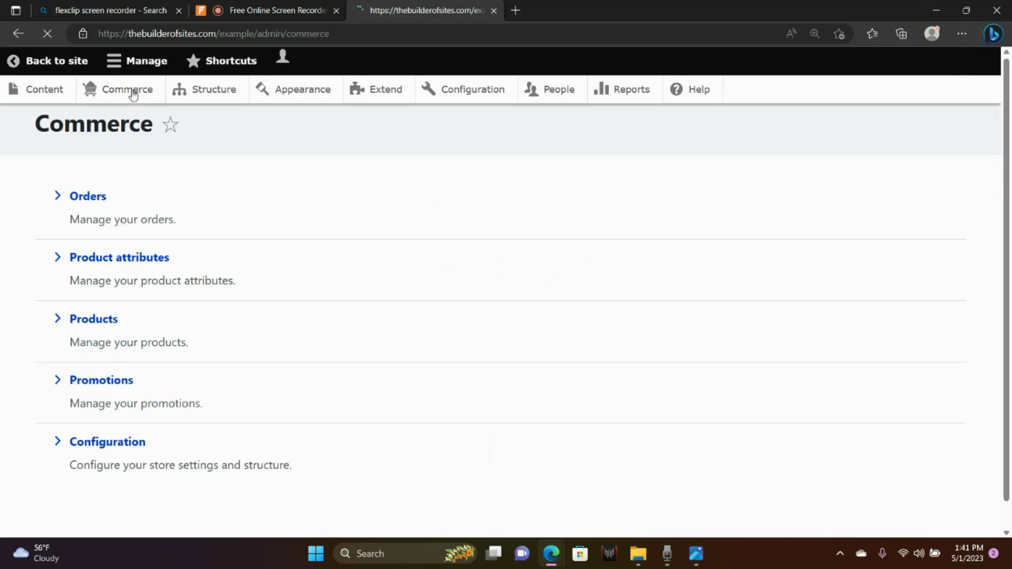
pyautogui.click(98, 350)
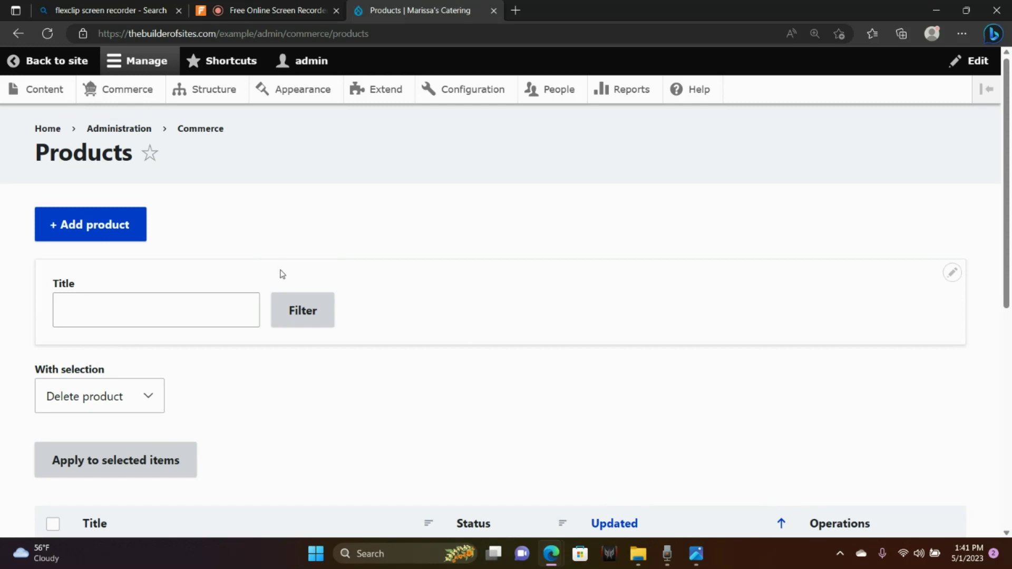
pyautogui.click(91, 226)
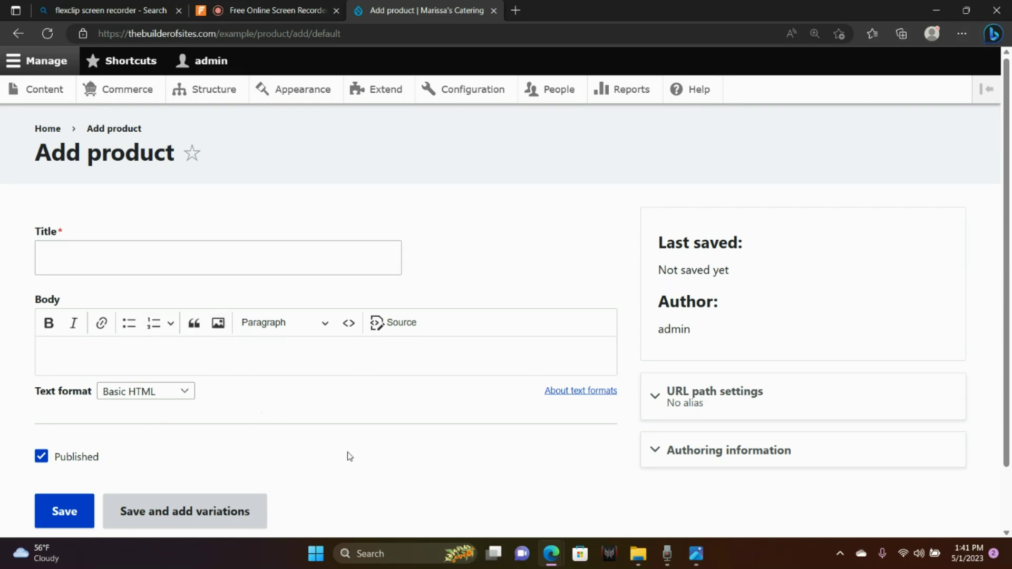
# Open the Fresh Fruit Skewers notes from the product4 folder in Notepad and select the title line.
pyautogui.click(637, 553)
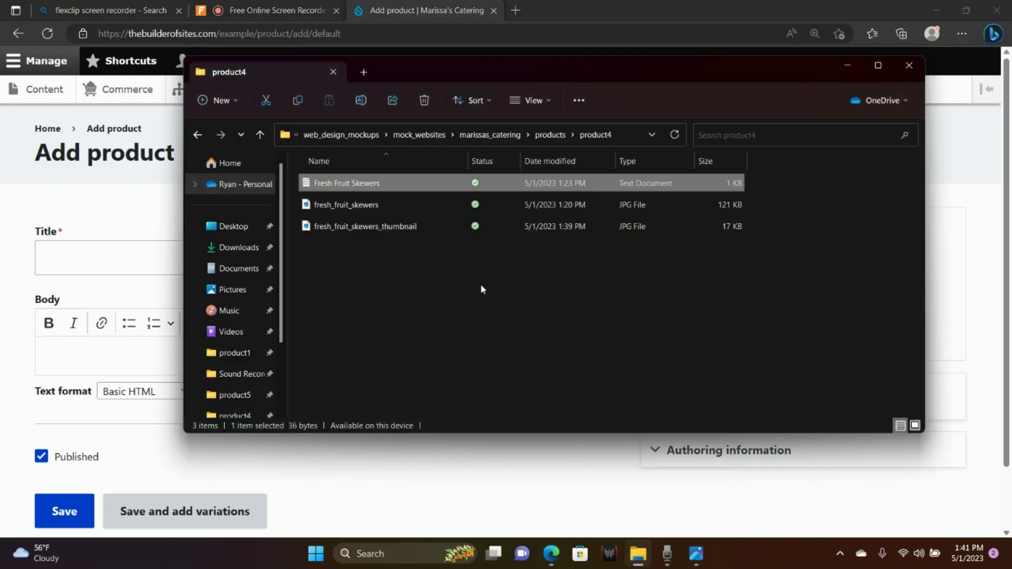
pyautogui.doubleClick(369, 183)
pyautogui.moveTo(283, 113); pyautogui.dragTo(121, 111)
pyautogui.hotkey('ctrl', 'c')
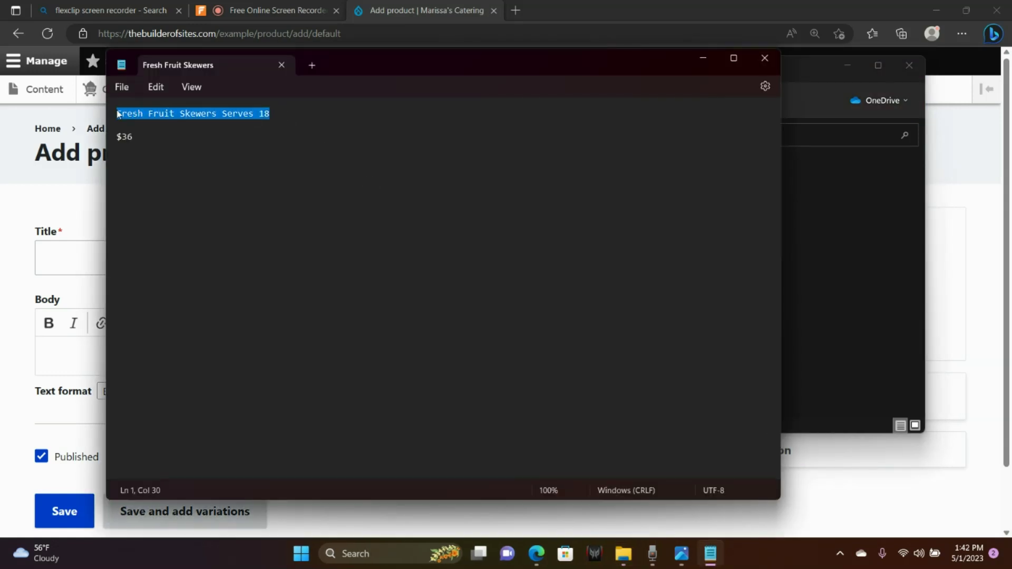
# Paste 'Fresh Fruit Skewers Serves 18' as the product title.
pyautogui.click(77, 253)
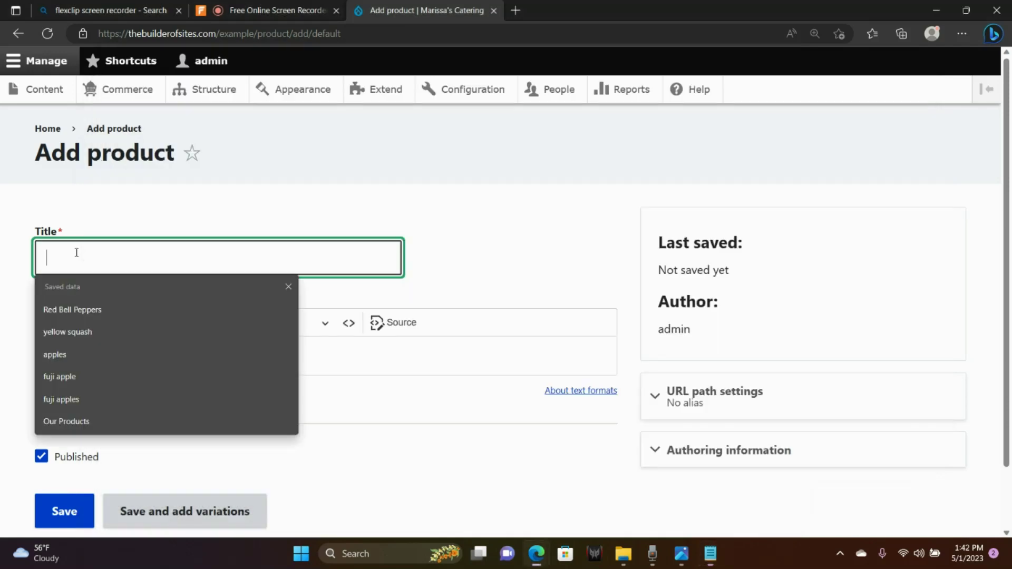
pyautogui.hotkey('ctrl', 'v')
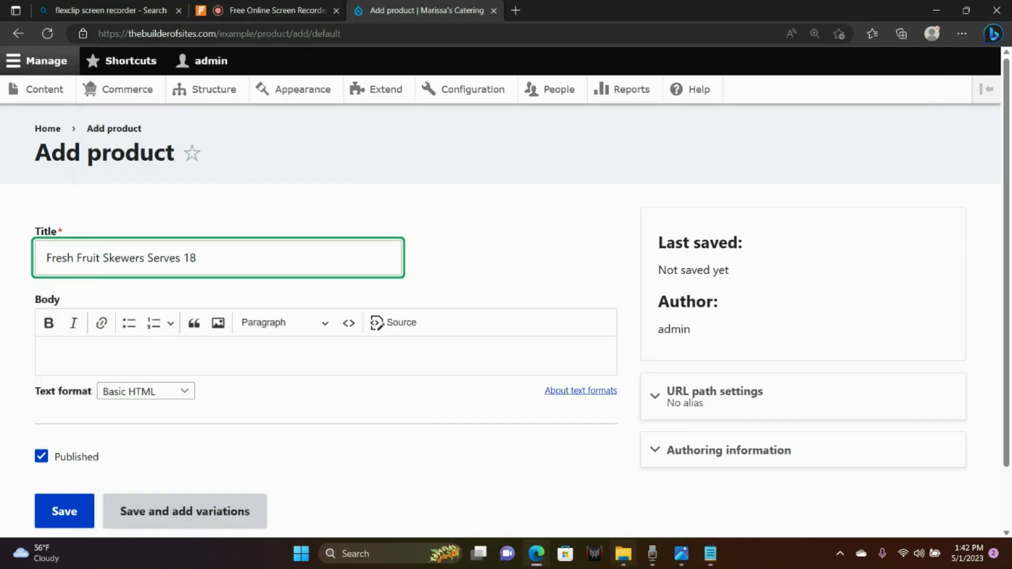
pyautogui.click(710, 553)
# Insert fresh_fruit_skewers_thumbnail with alt text 'fresh fruit skewers' into the body and save.
pyautogui.click(218, 323)
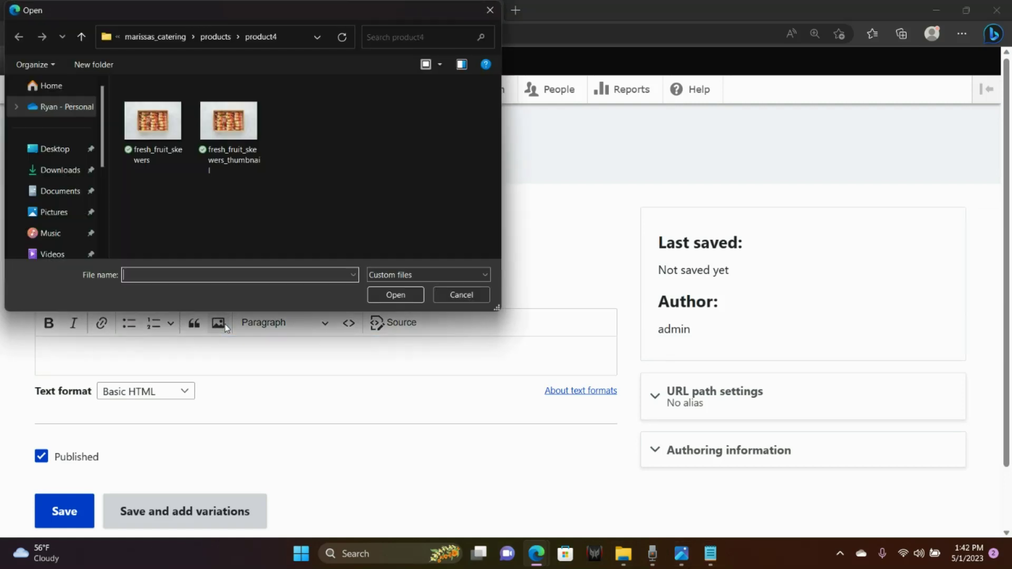
pyautogui.click(234, 125)
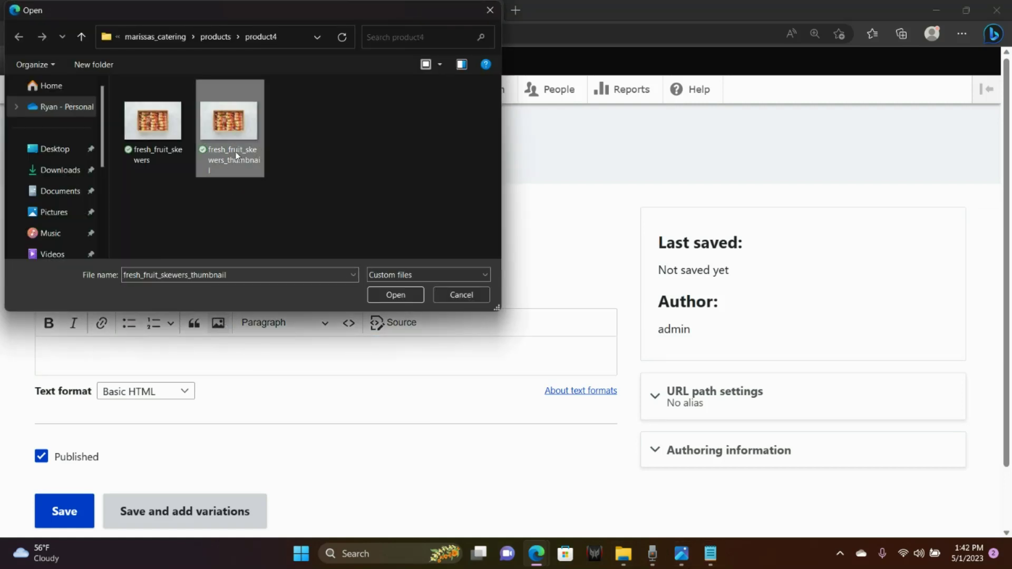
pyautogui.doubleClick(236, 121)
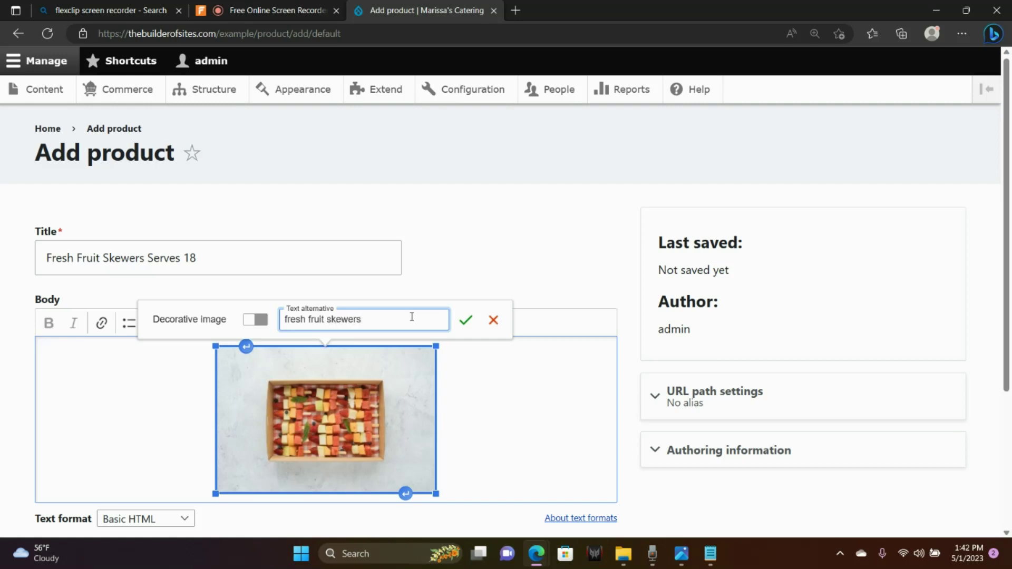
pyautogui.click(473, 317)
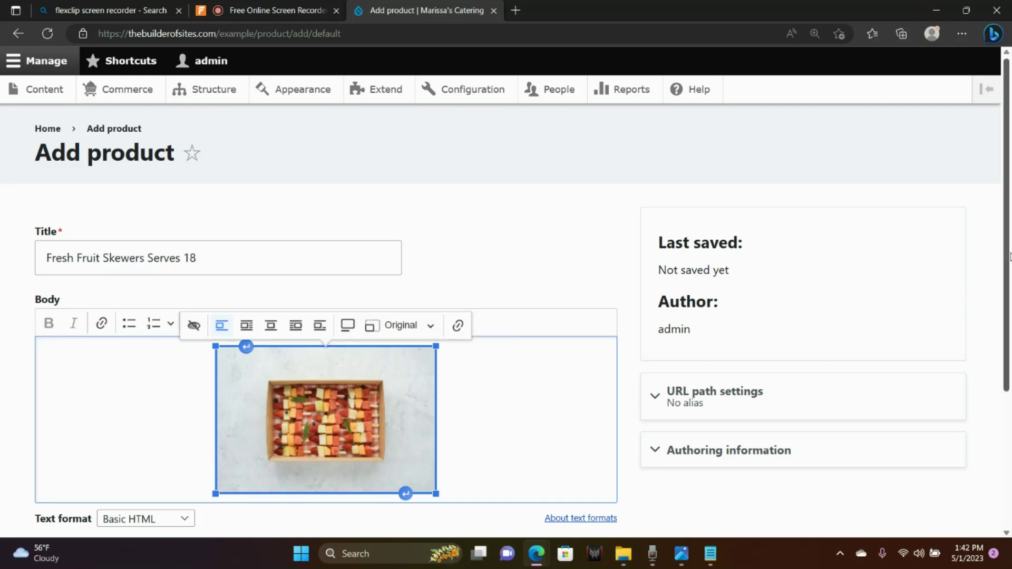
pyautogui.scroll(-3, 1009, 256)
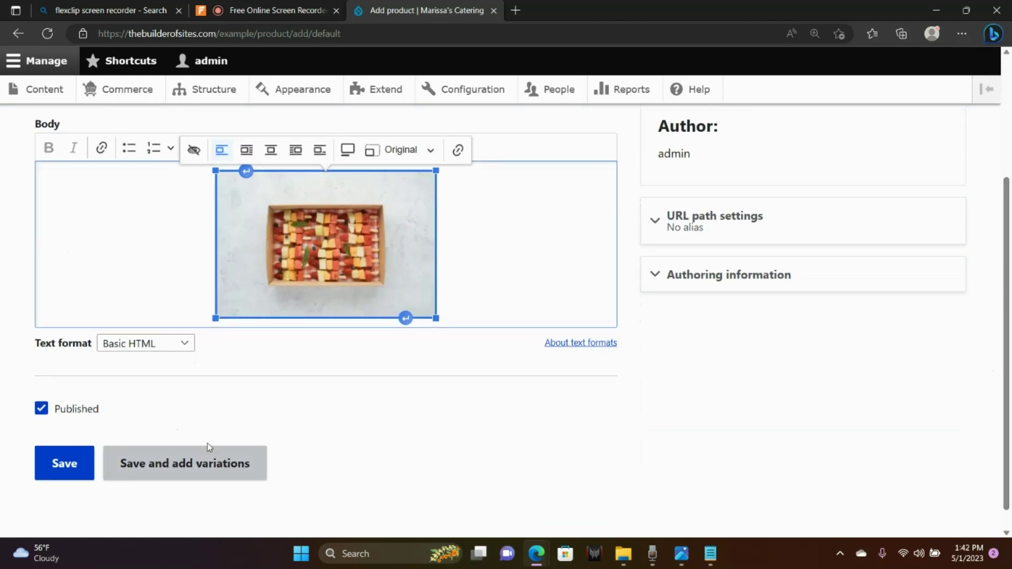
pyautogui.click(187, 461)
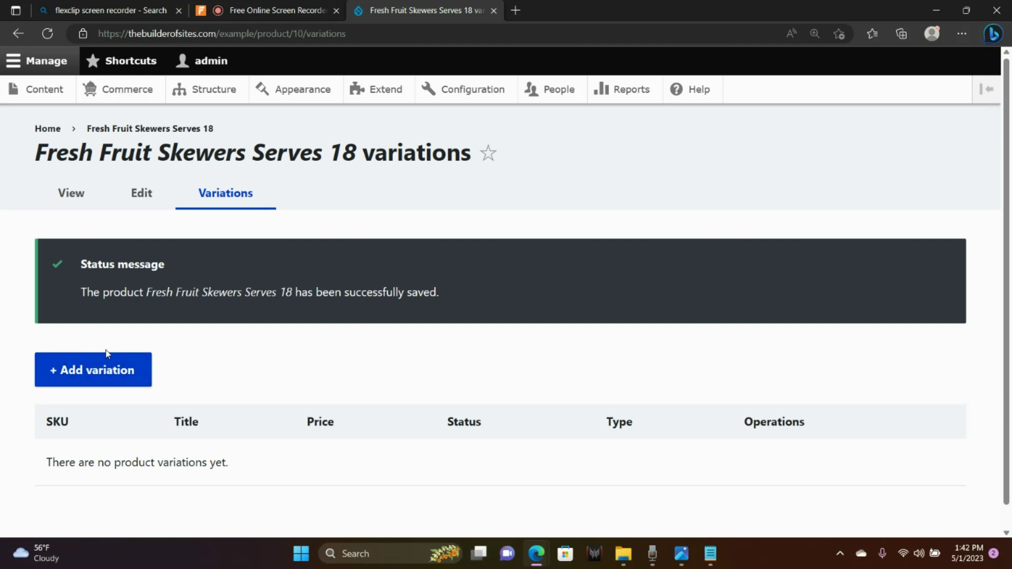
# Add and save a variation with SKU 77785 and price 36.00.
pyautogui.click(107, 364)
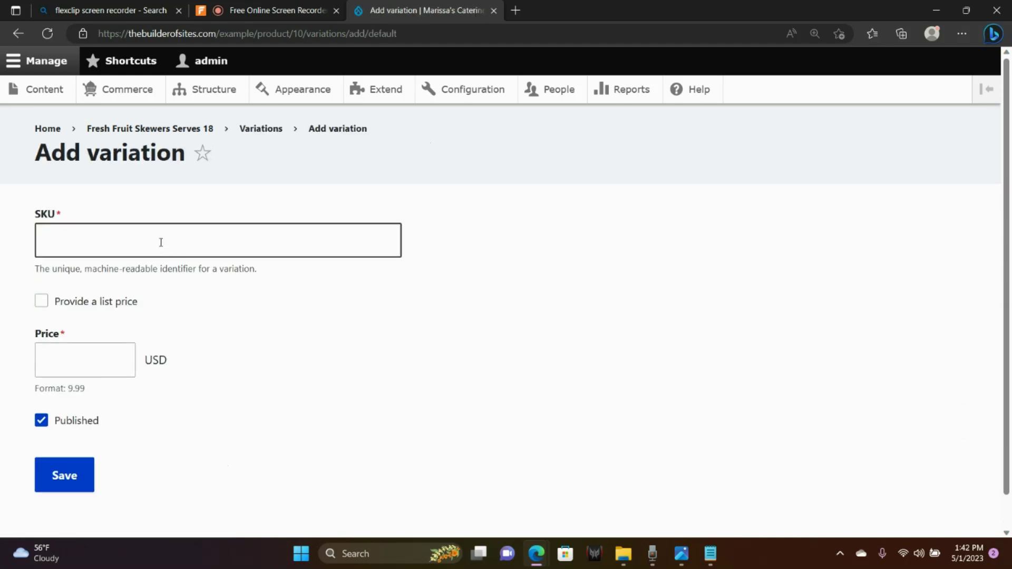
pyautogui.click(160, 237)
pyautogui.write('777')
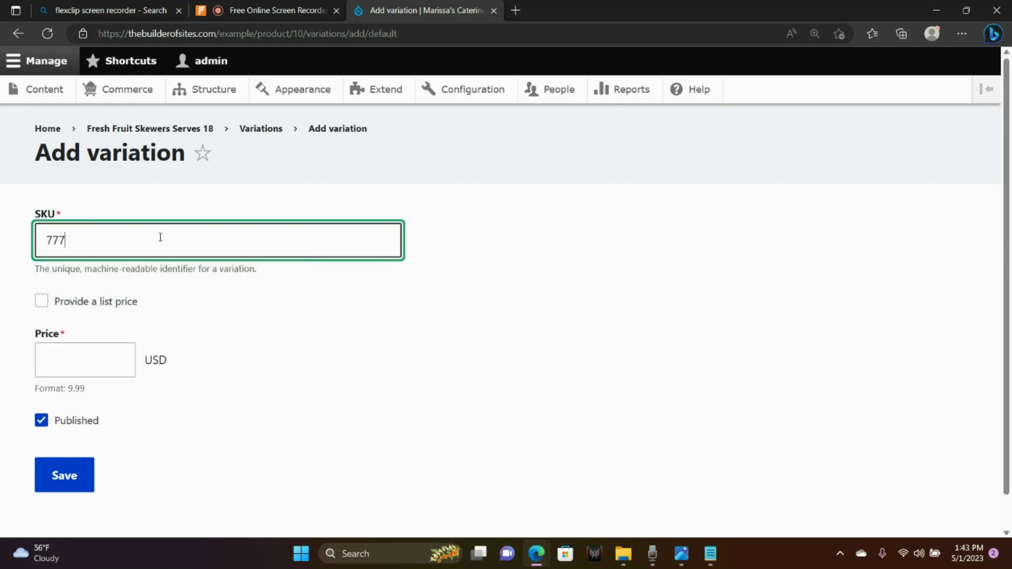
pyautogui.write('85')
pyautogui.click(105, 350)
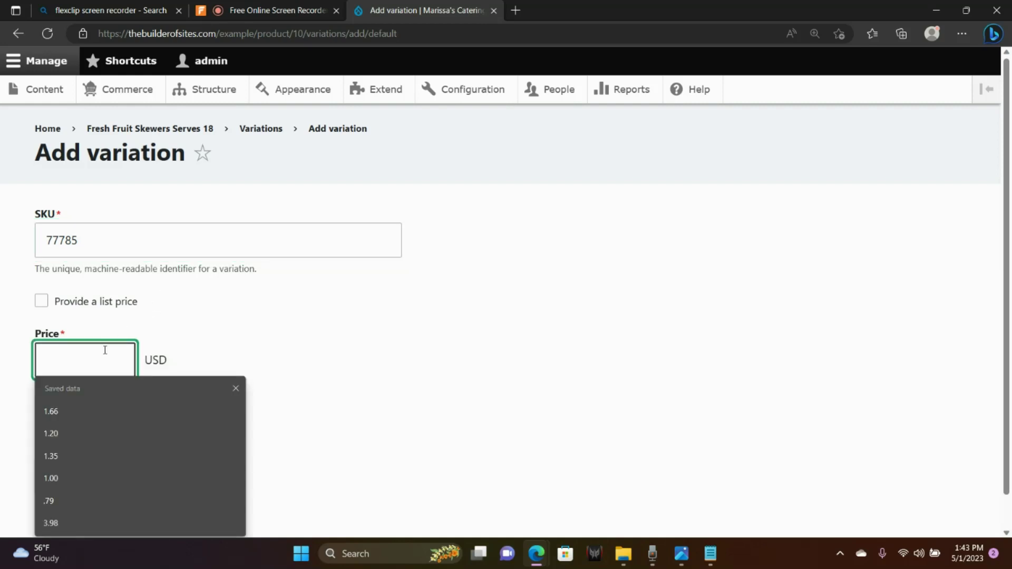
pyautogui.write('36')
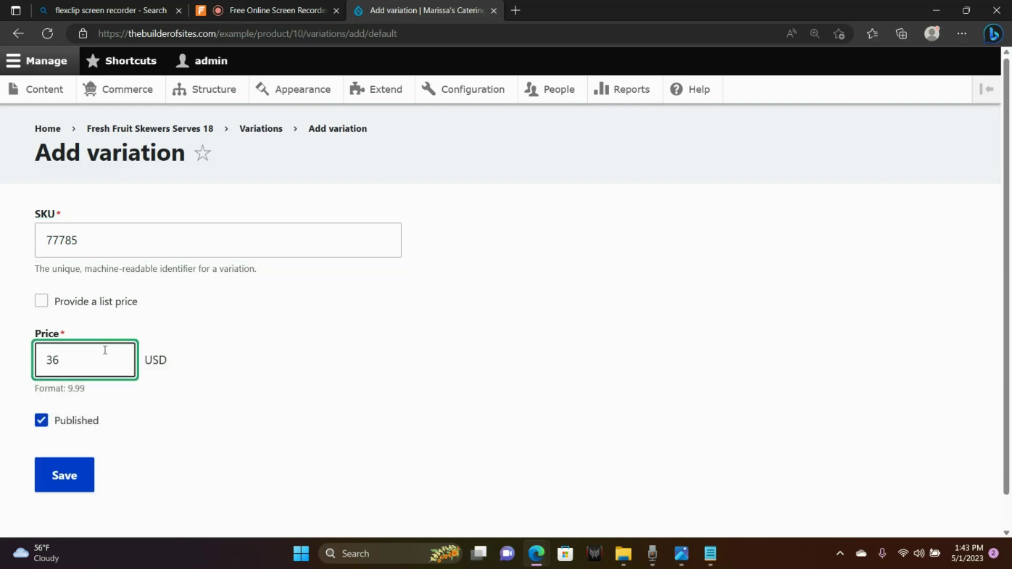
pyautogui.write('.00')
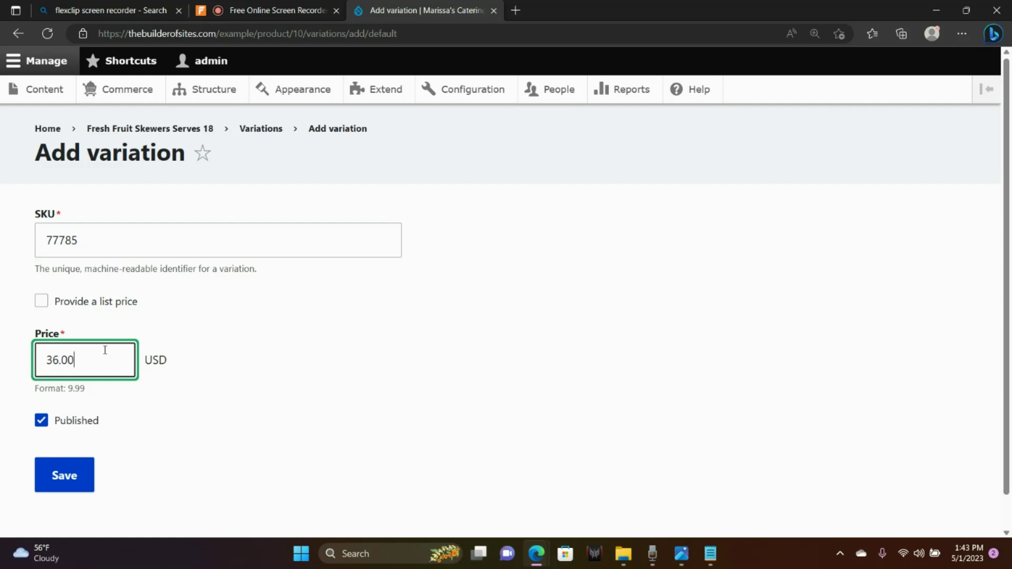
pyautogui.click(63, 476)
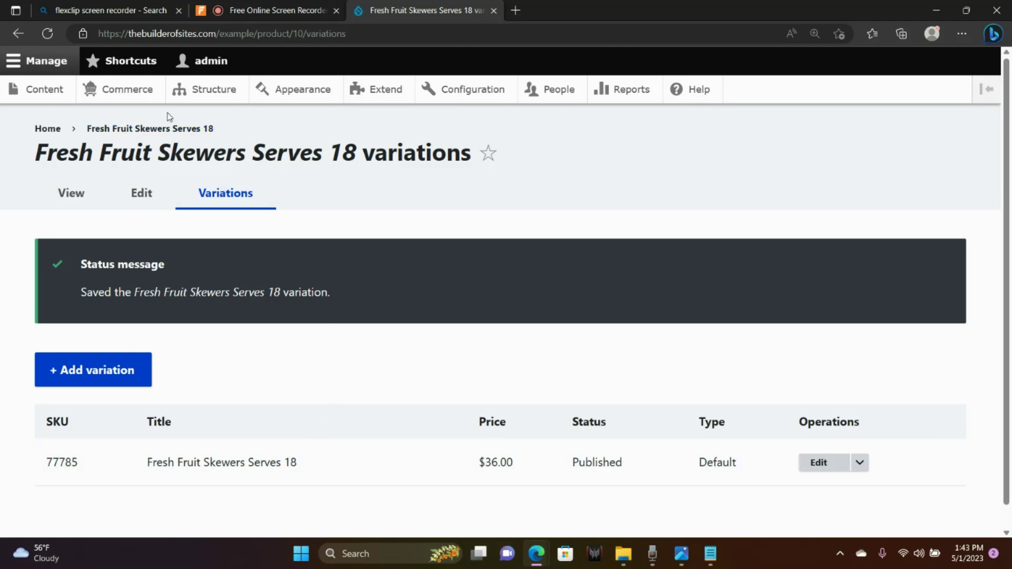
# From Commerce > Products, open the Fresh Fruit Skewers Serves 18 page and check its price.
pyautogui.click(156, 93)
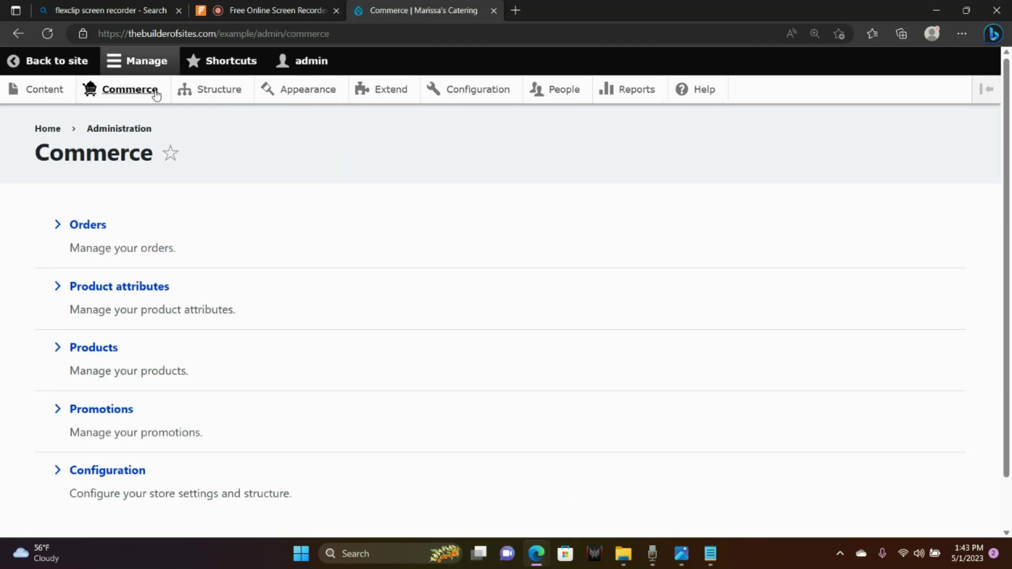
pyautogui.click(93, 350)
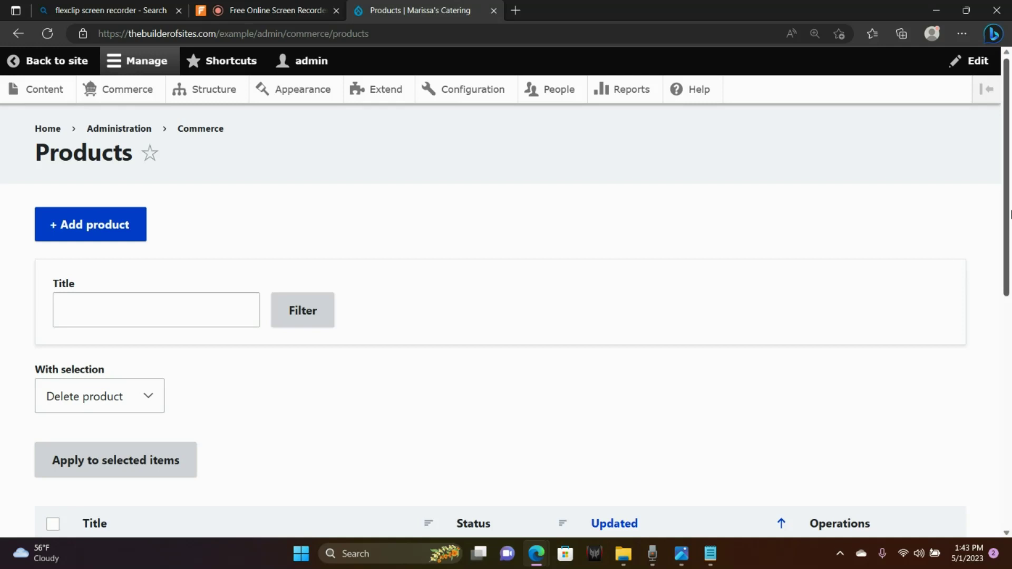
pyautogui.scroll(-3, 895, 285)
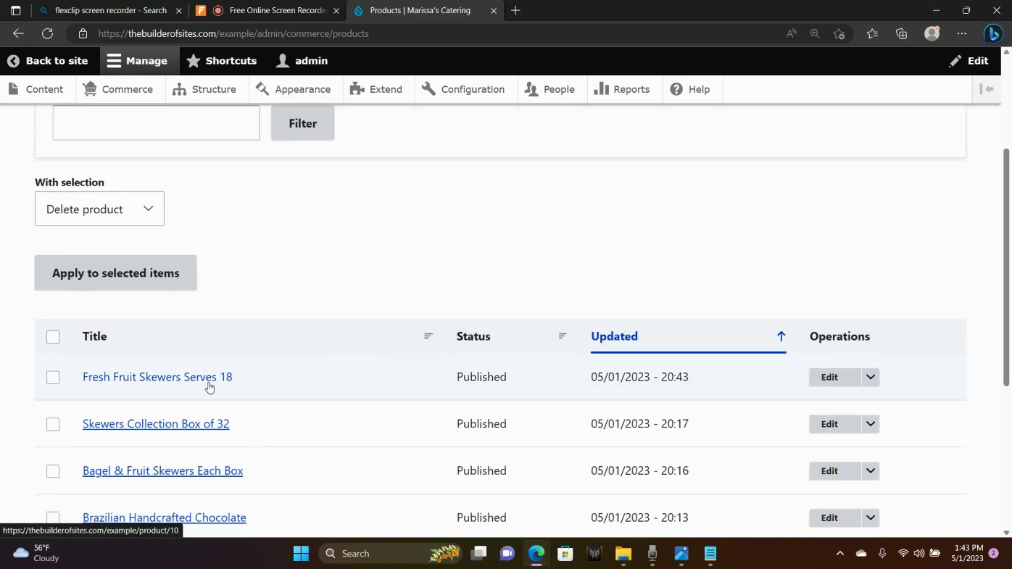
pyautogui.click(170, 378)
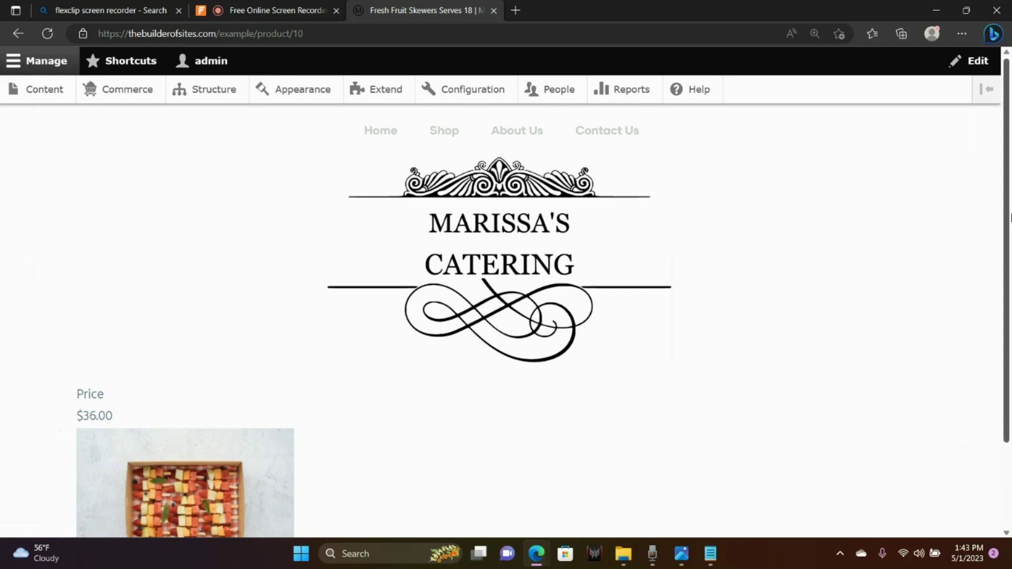
pyautogui.moveTo(1009, 215); pyautogui.dragTo(1006, 301)
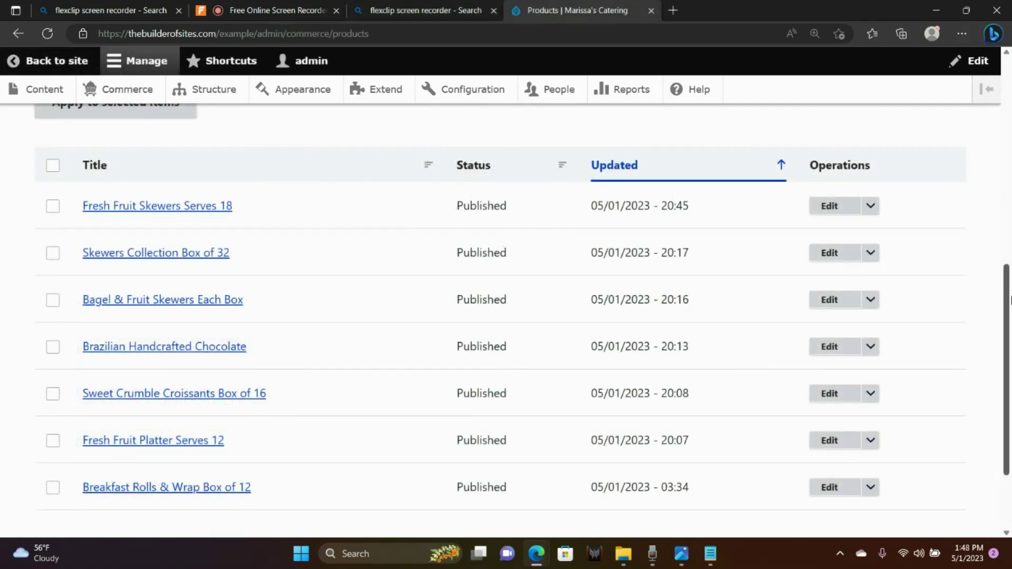
pyautogui.moveTo(1009, 300)
pyautogui.mouseDown()
pyautogui.moveTo(1010, 84)
pyautogui.moveTo(1010, 287)
pyautogui.mouseUp()
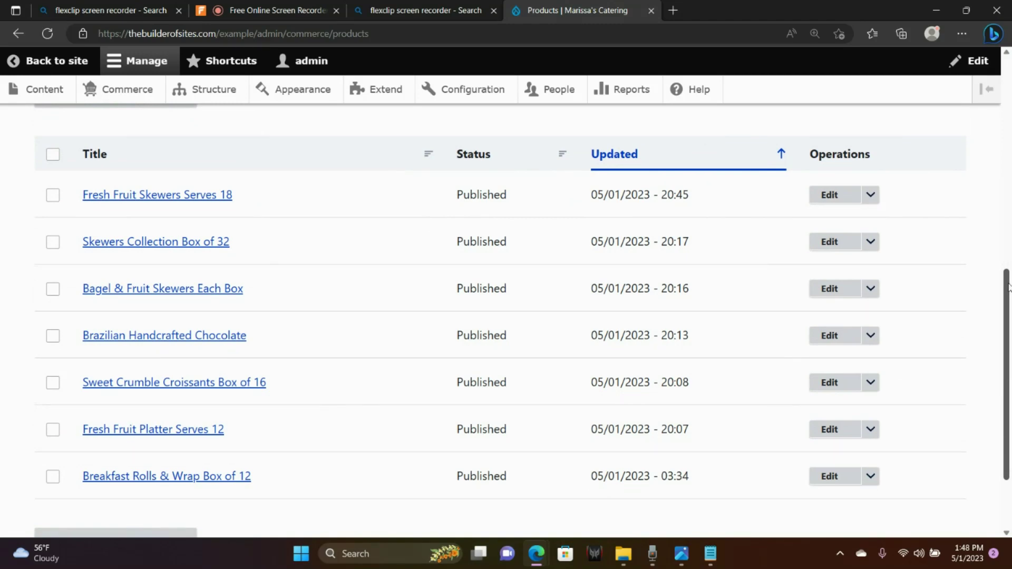
# Go to Structure > Views and start adding a new view.
pyautogui.moveTo(1008, 283); pyautogui.dragTo(1007, 76)
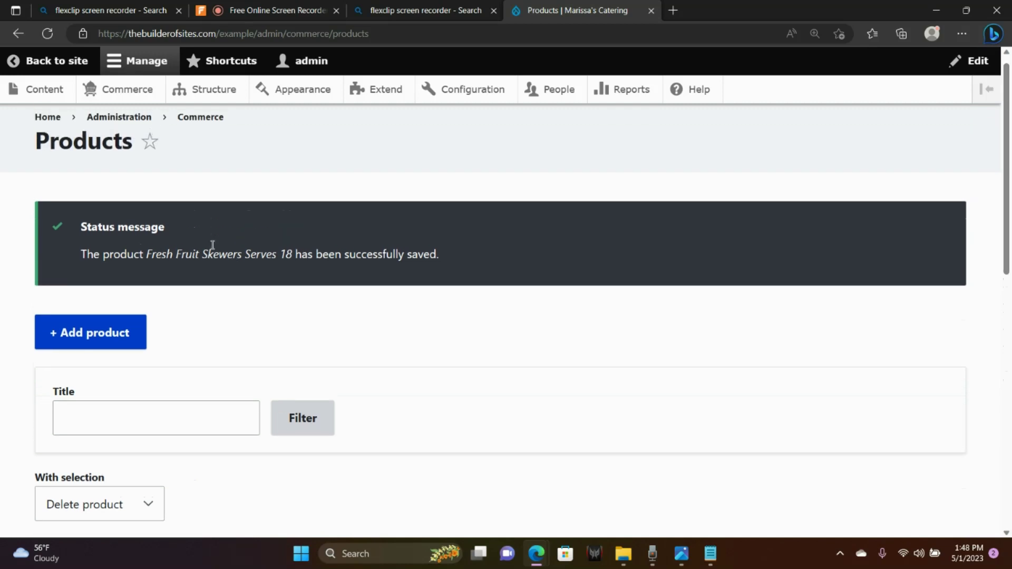
pyautogui.click(224, 97)
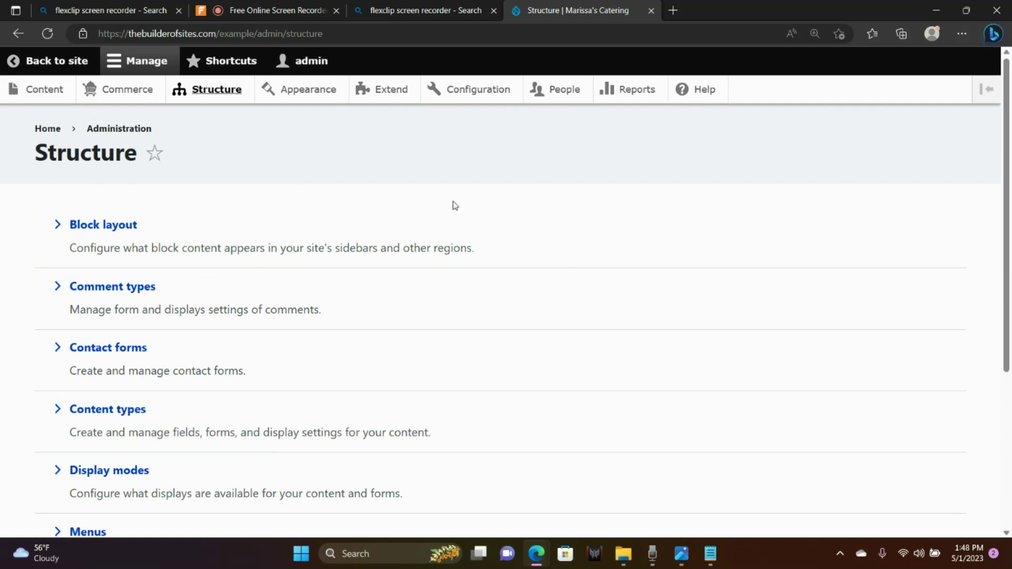
pyautogui.moveTo(1009, 129); pyautogui.dragTo(813, 252)
pyautogui.click(93, 458)
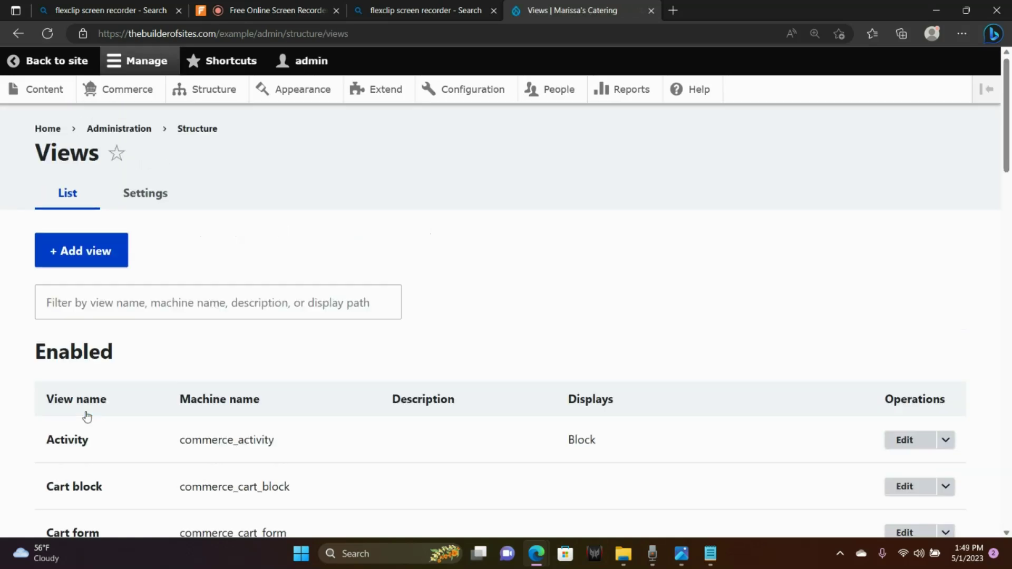
pyautogui.click(85, 262)
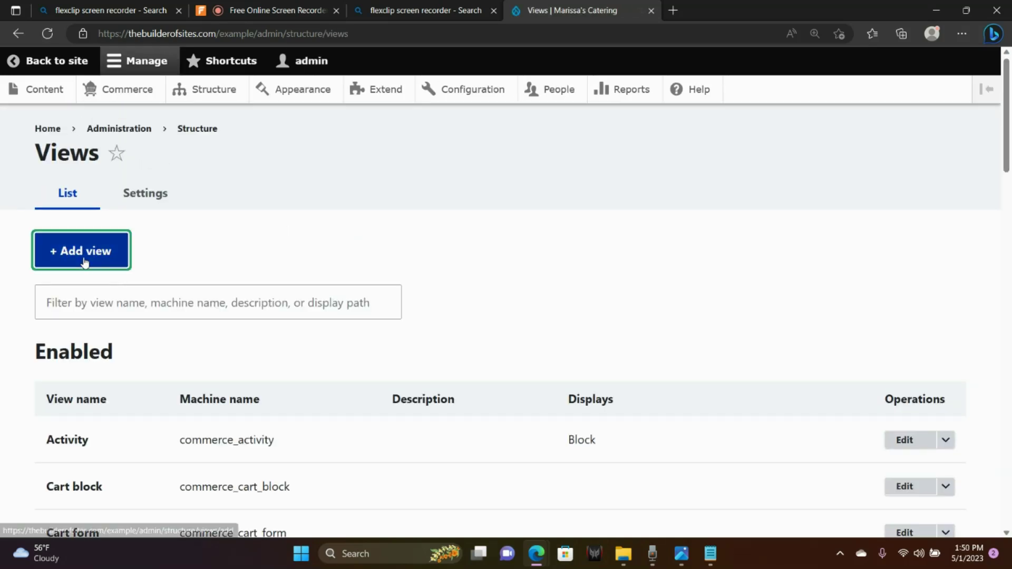
# Name the view 'Products', listing Product items, with its own page display.
pyautogui.click(105, 283)
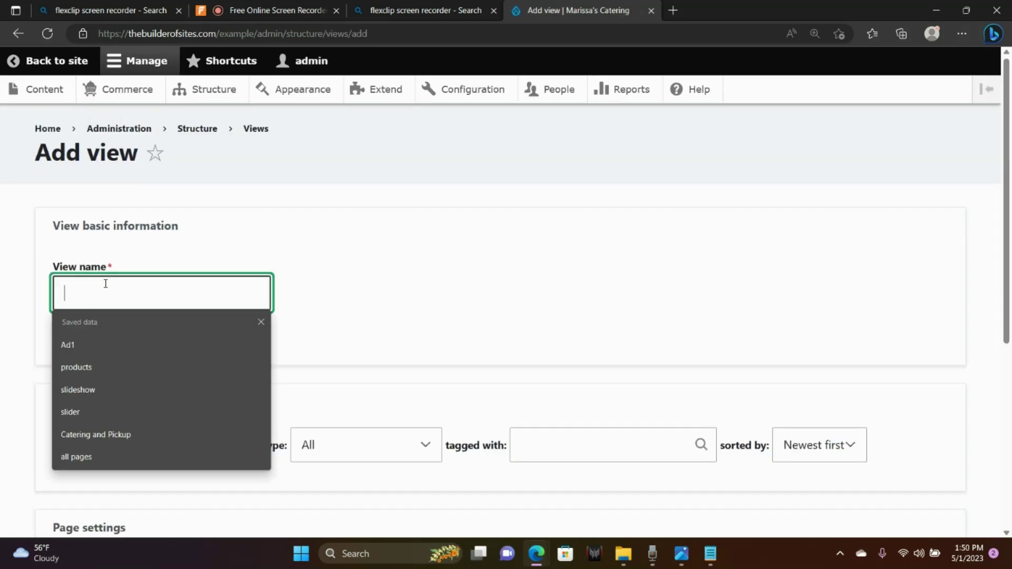
pyautogui.press('capslock')
pyautogui.write('P')
pyautogui.press('capslock')
pyautogui.write('r')
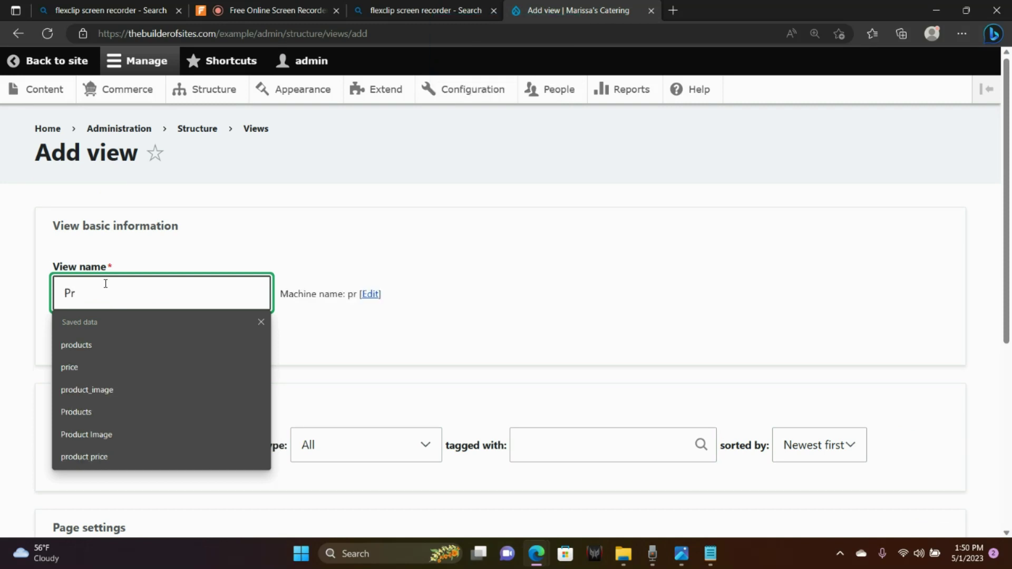
pyautogui.click(78, 409)
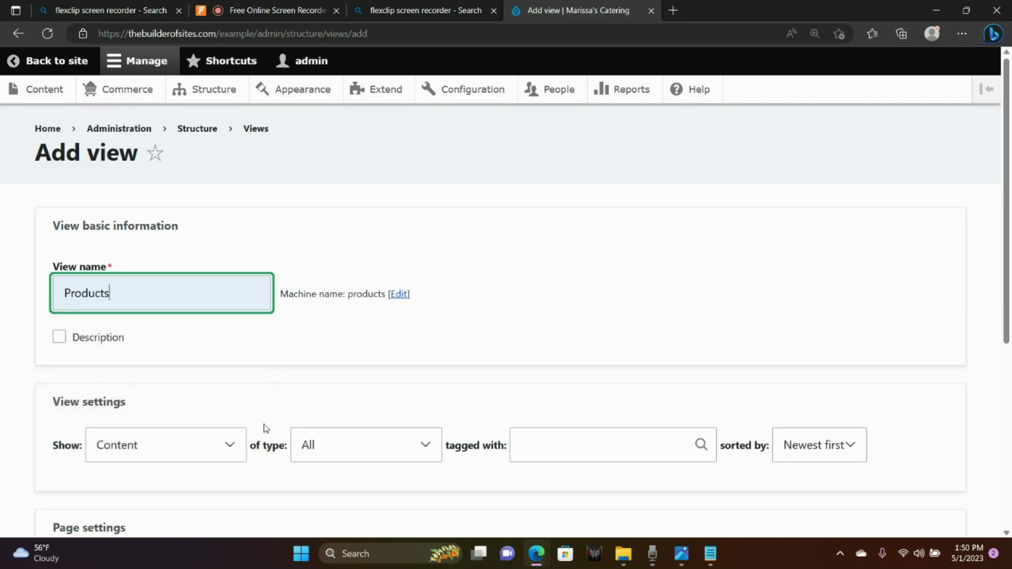
pyautogui.click(180, 454)
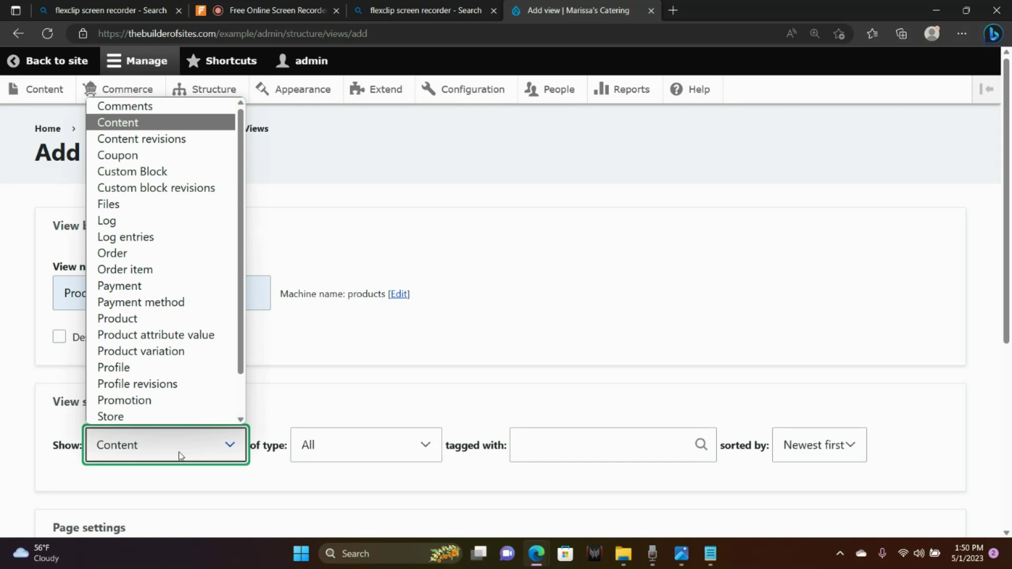
pyautogui.click(188, 324)
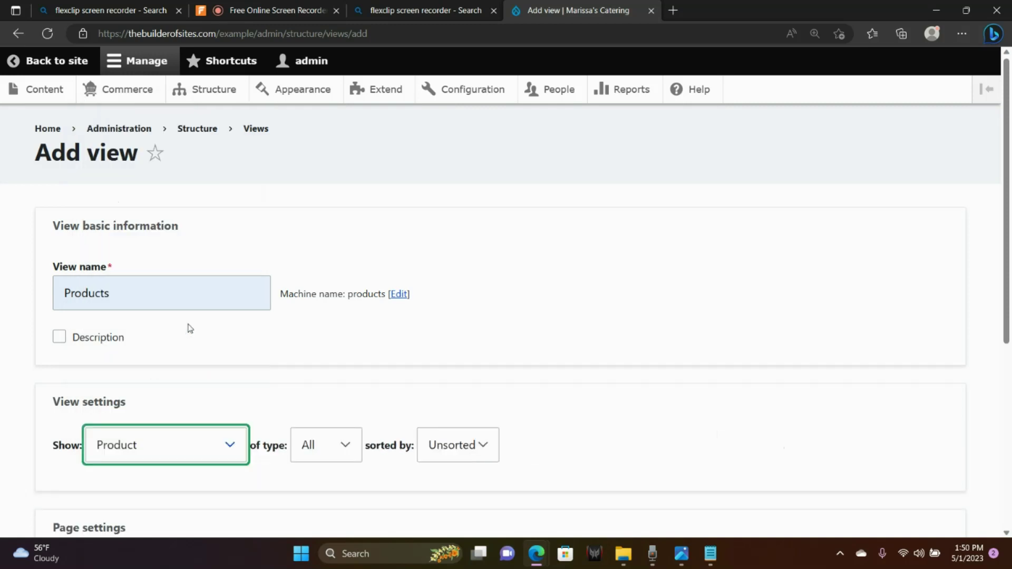
pyautogui.moveTo(1007, 258); pyautogui.dragTo(1009, 383)
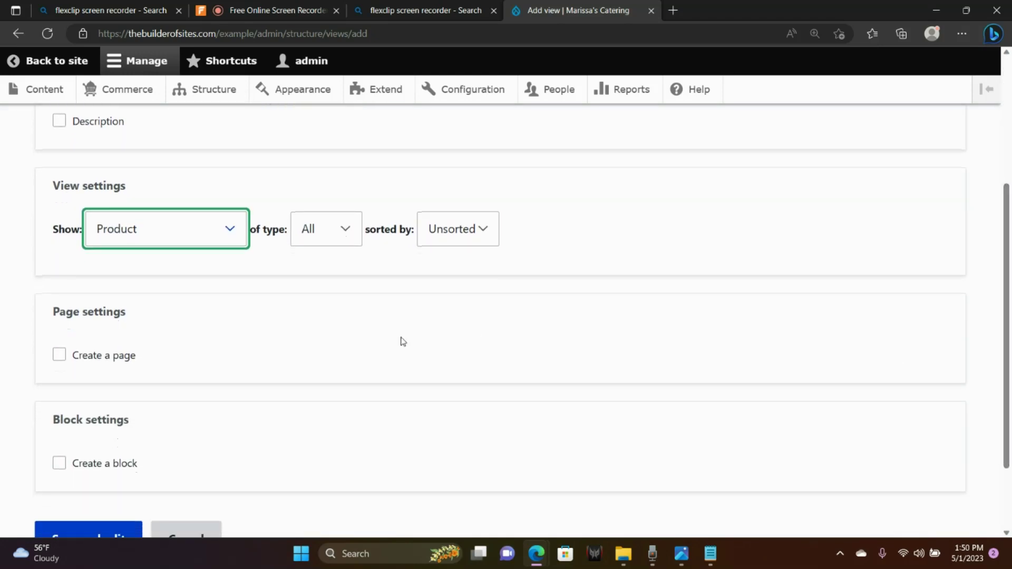
pyautogui.click(59, 354)
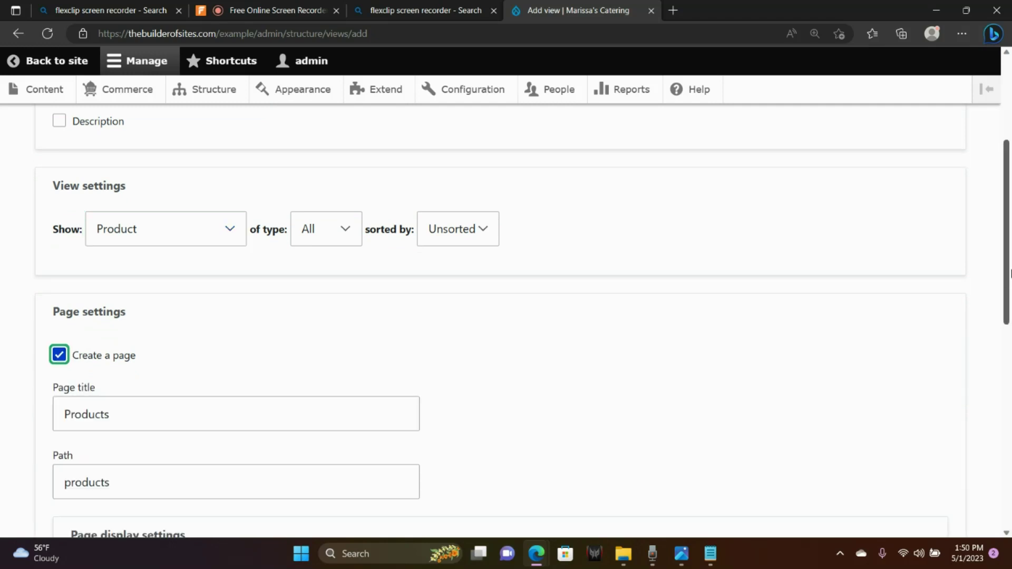
# Set the page format to a Grid of rendered Product items.
pyautogui.scroll(-4, 1009, 353)
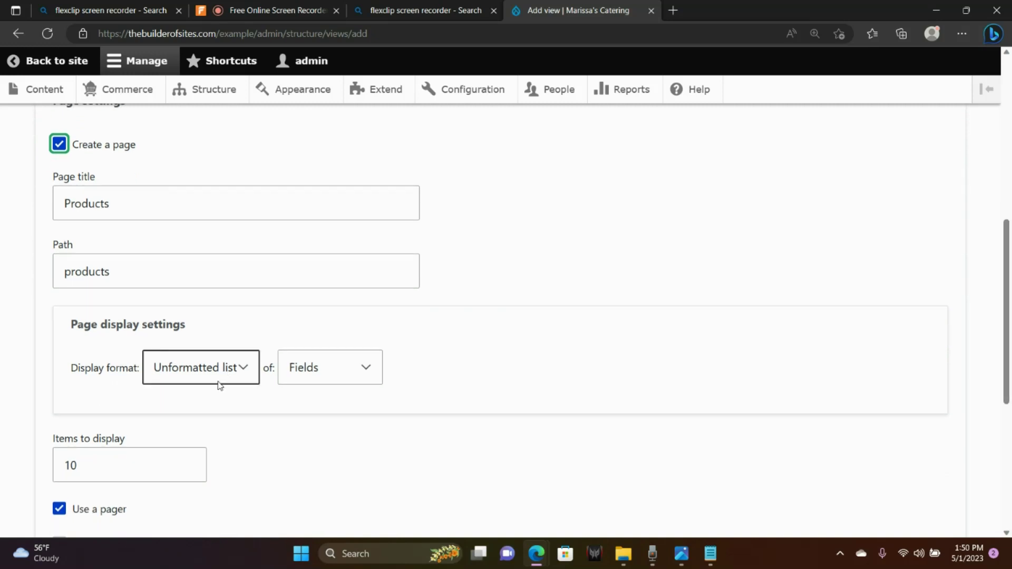
pyautogui.click(192, 365)
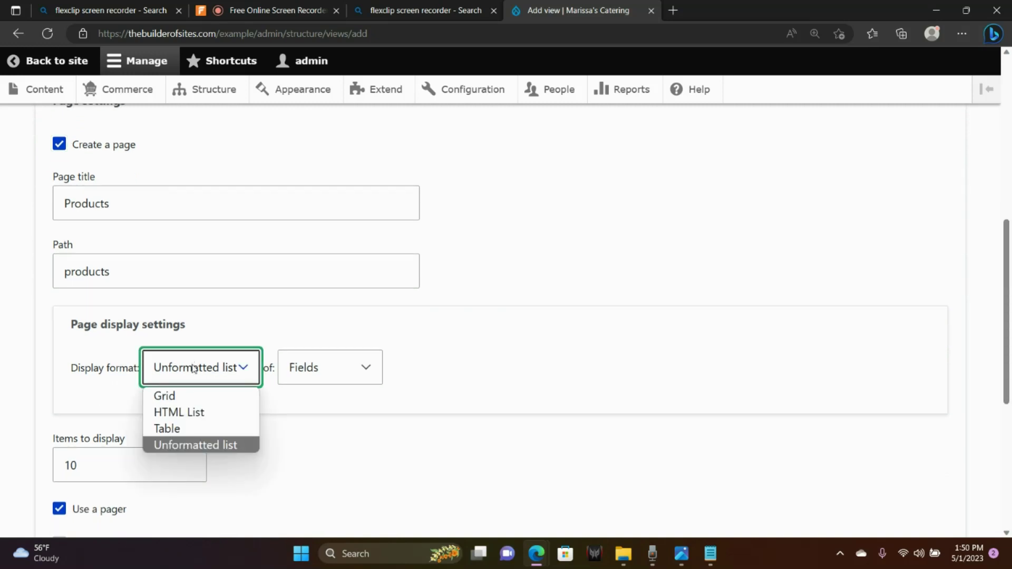
pyautogui.click(190, 394)
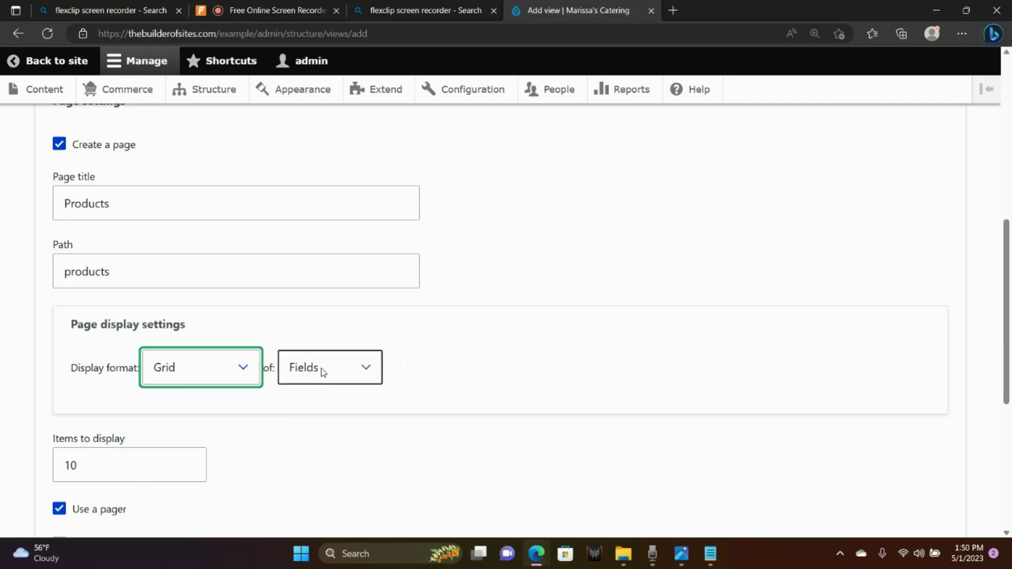
pyautogui.click(325, 372)
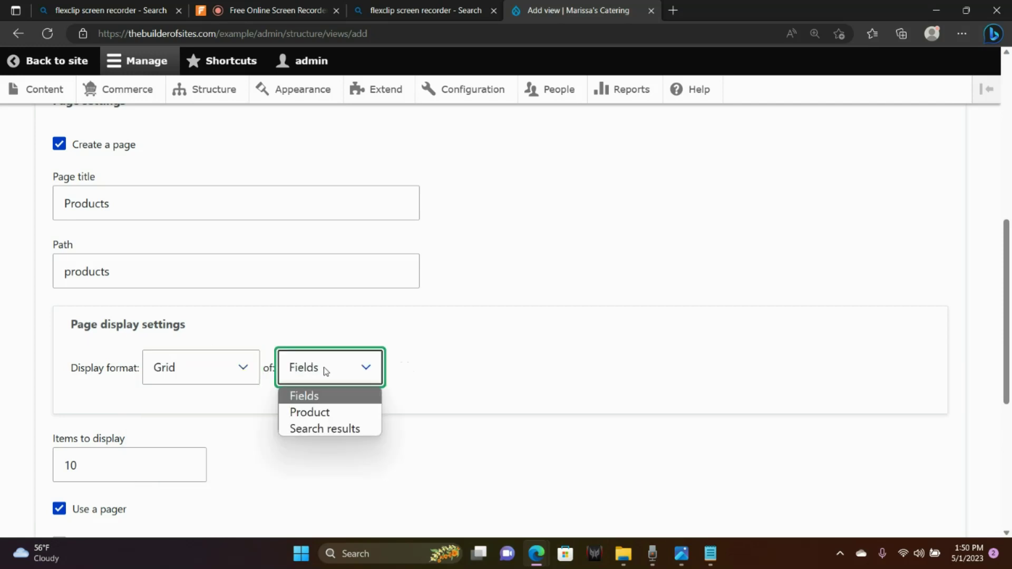
pyautogui.click(311, 413)
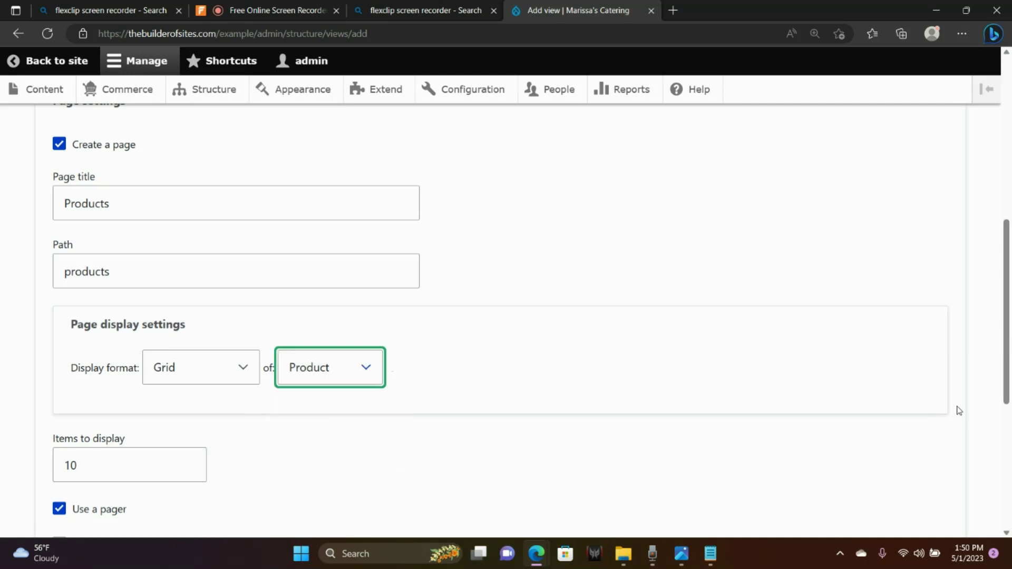
# Set the page to display 20 items and turn off paging.
pyautogui.scroll(-3, 1008, 418)
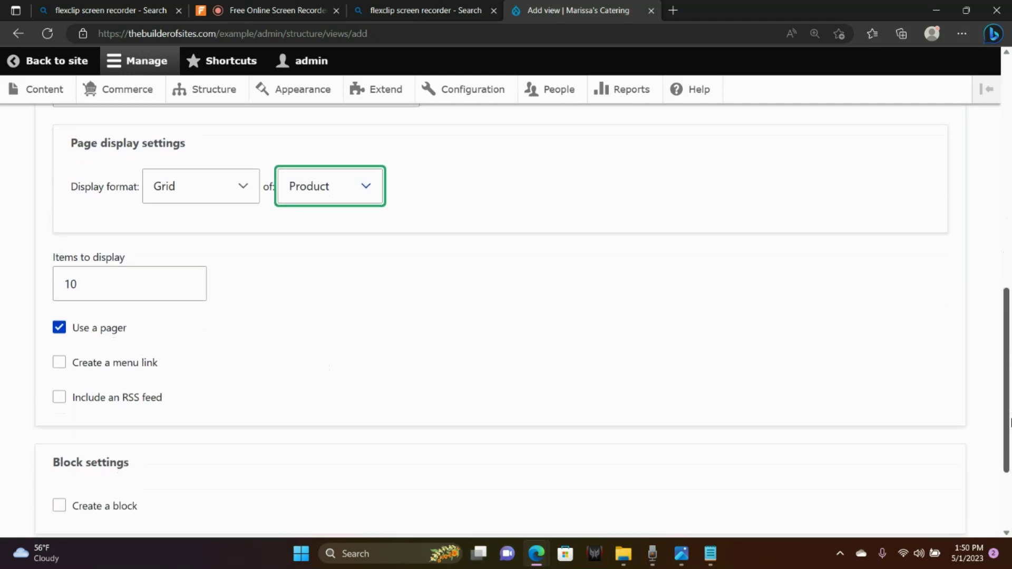
pyautogui.click(88, 277)
pyautogui.moveTo(88, 276); pyautogui.dragTo(65, 277)
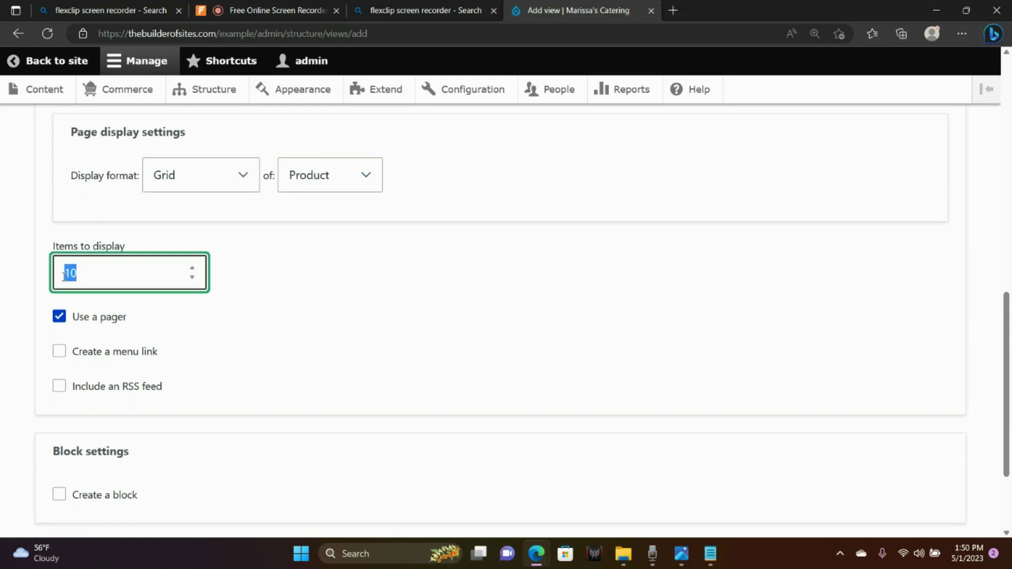
pyautogui.write('20')
pyautogui.click(70, 314)
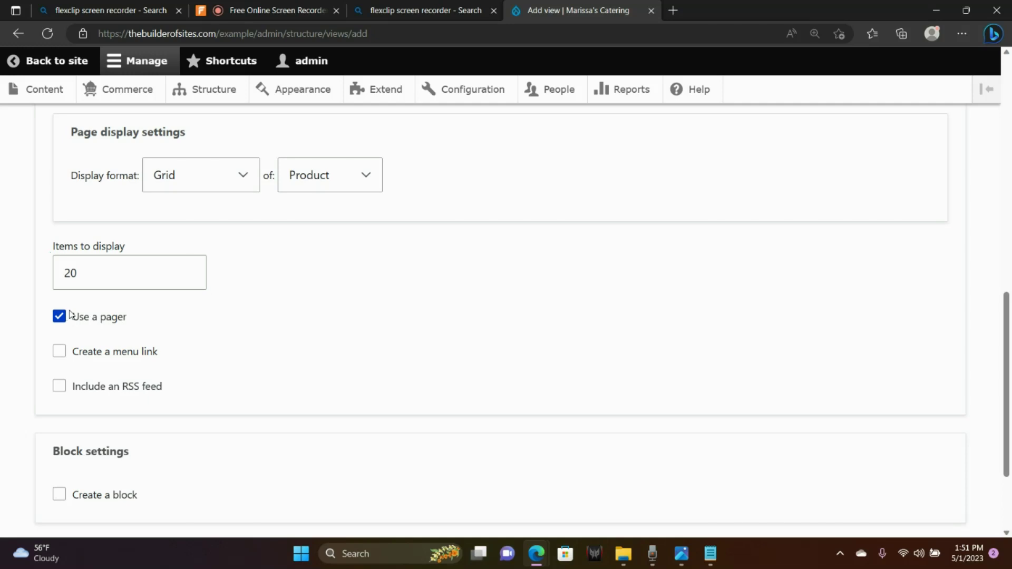
pyautogui.click(70, 314)
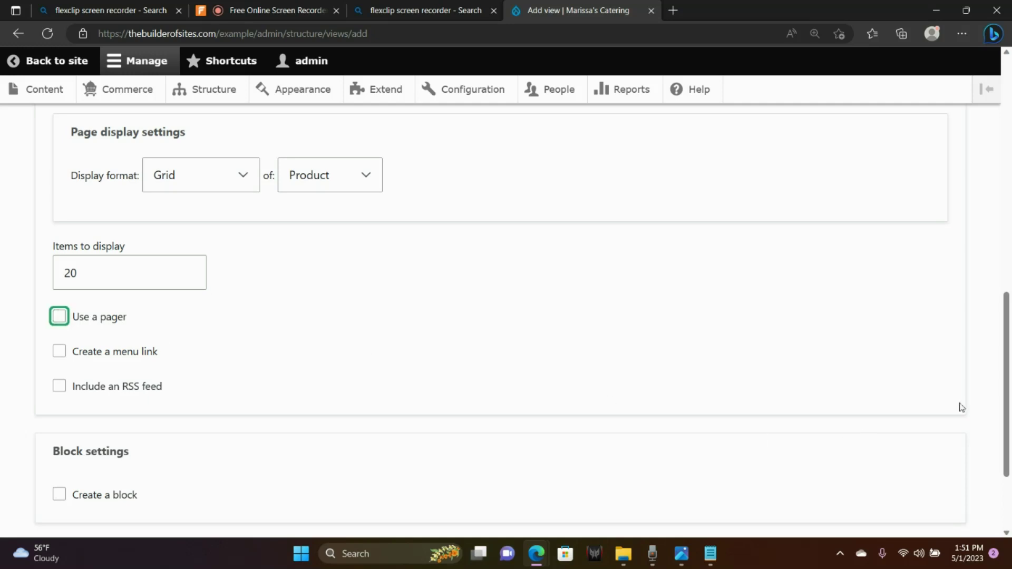
pyautogui.scroll(-3, 1007, 377)
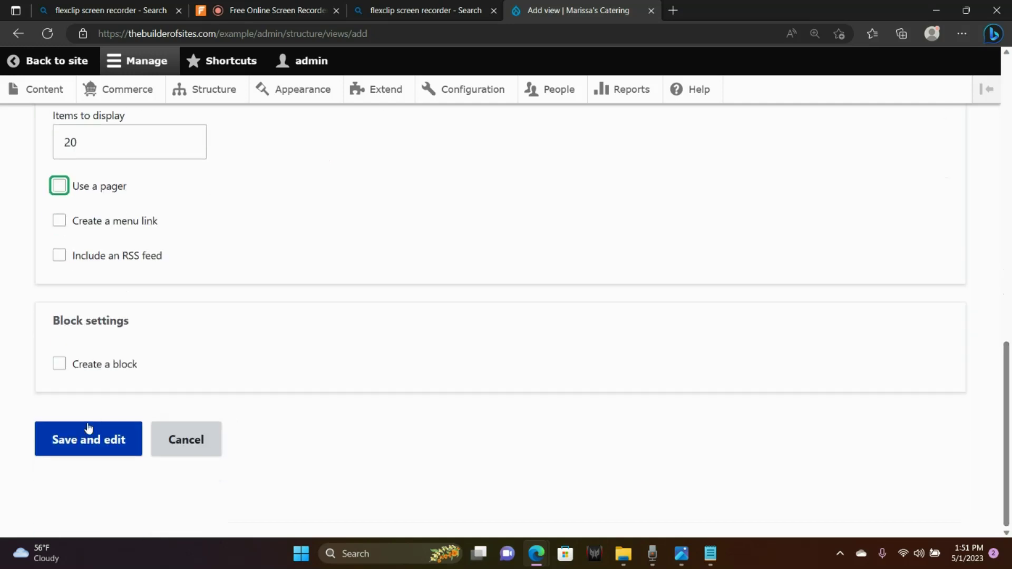
# Save the Products view and scroll through its preview grid of catering products.
pyautogui.click(111, 445)
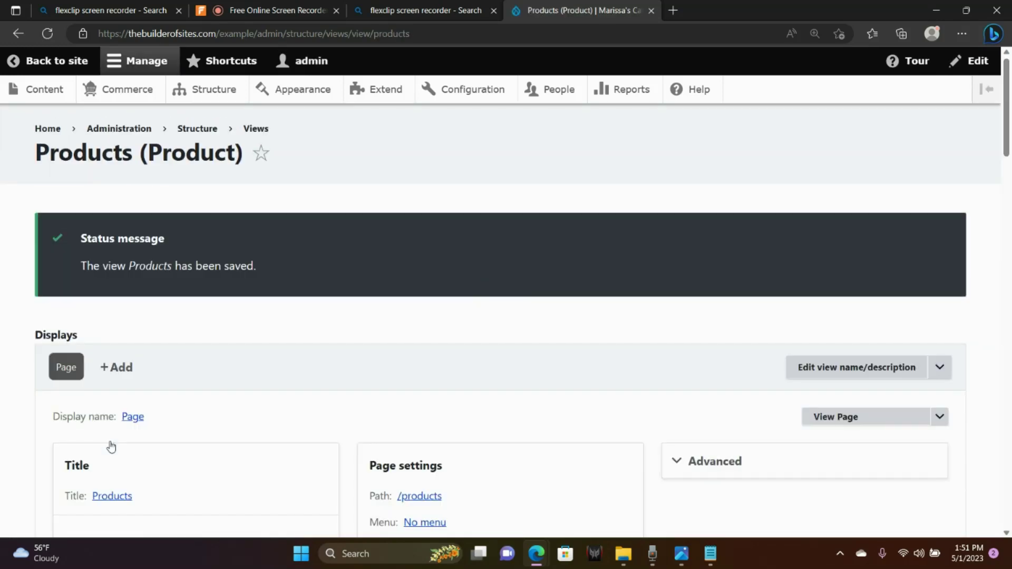
pyautogui.moveTo(1009, 127); pyautogui.dragTo(1009, 359)
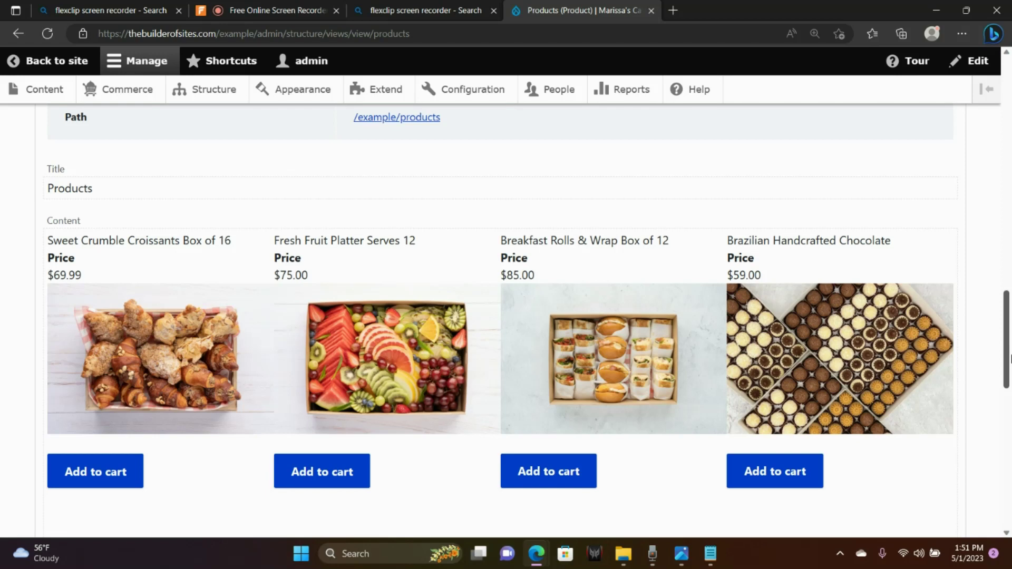
pyautogui.moveTo(1009, 359); pyautogui.dragTo(1009, 174)
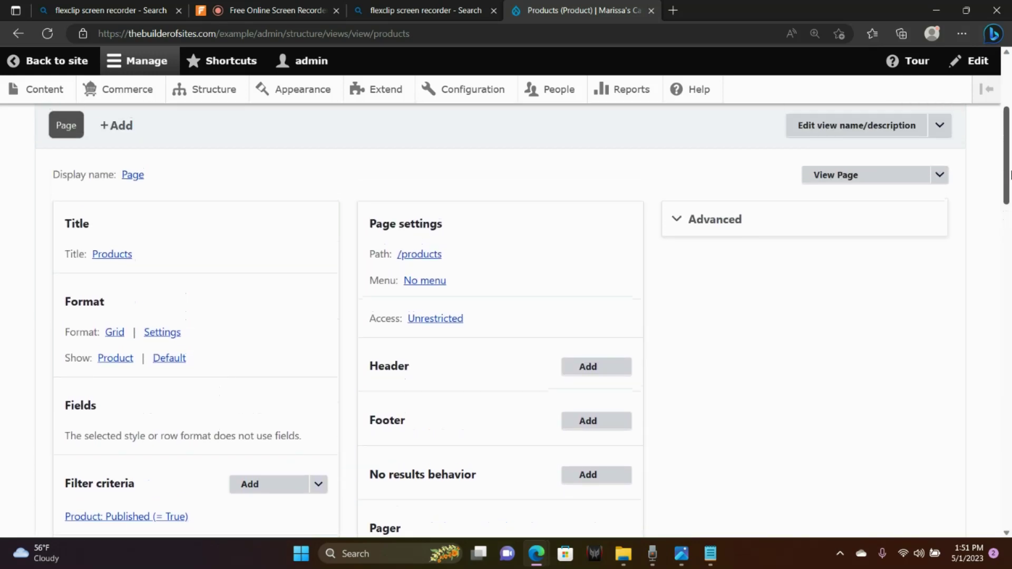
# Set the grid format's number of columns to 2, apply it, and save the view.
pyautogui.click(160, 333)
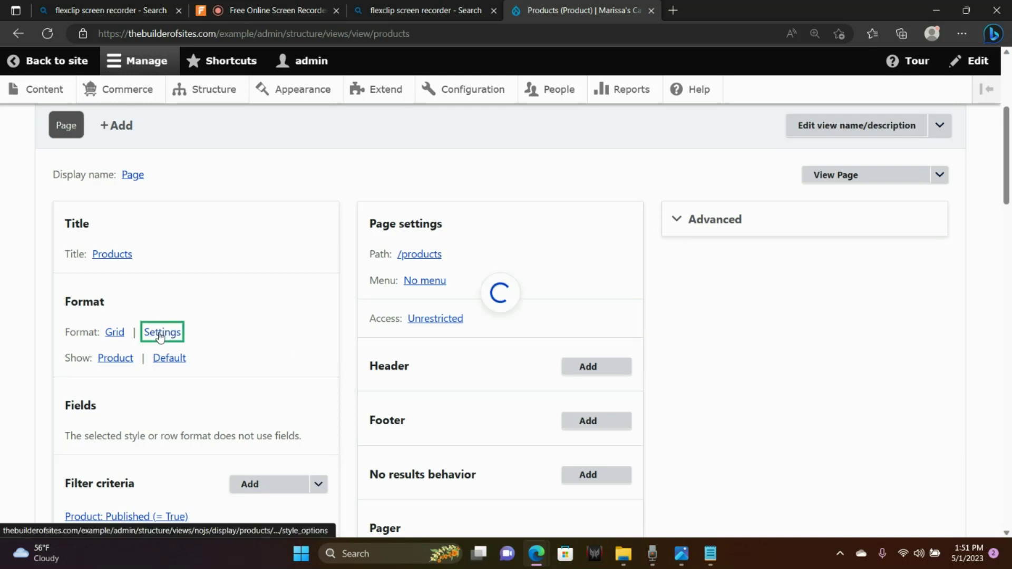
pyautogui.press('Tab')
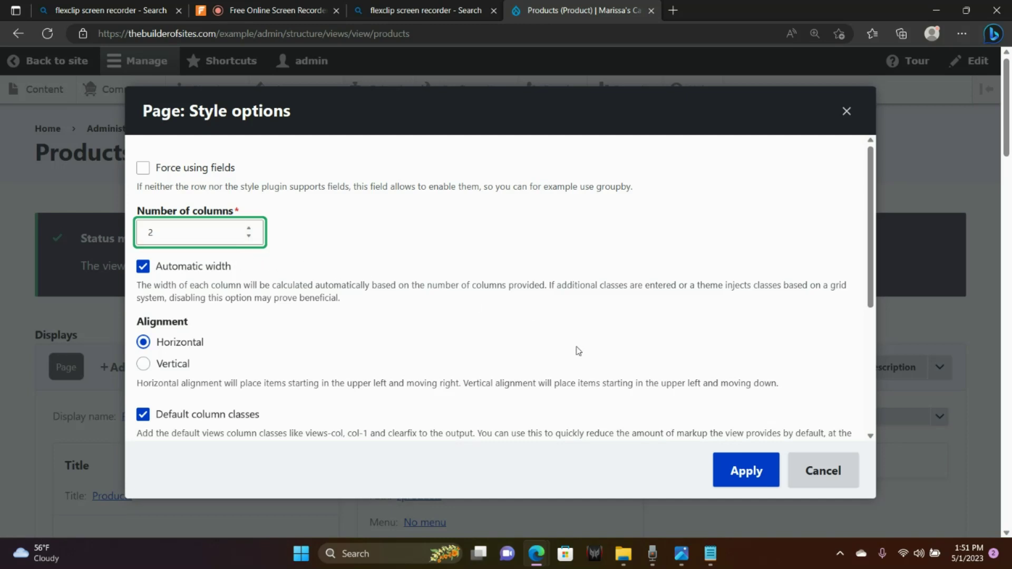
pyautogui.click(734, 471)
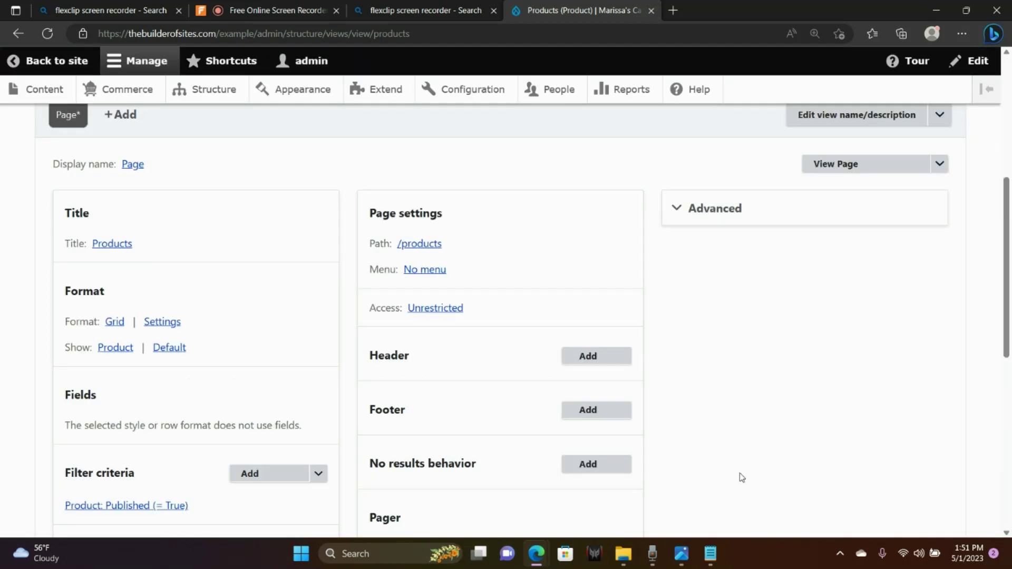
pyautogui.moveTo(1007, 208); pyautogui.dragTo(994, 383)
pyautogui.scroll(3, 909, 298)
pyautogui.click(87, 375)
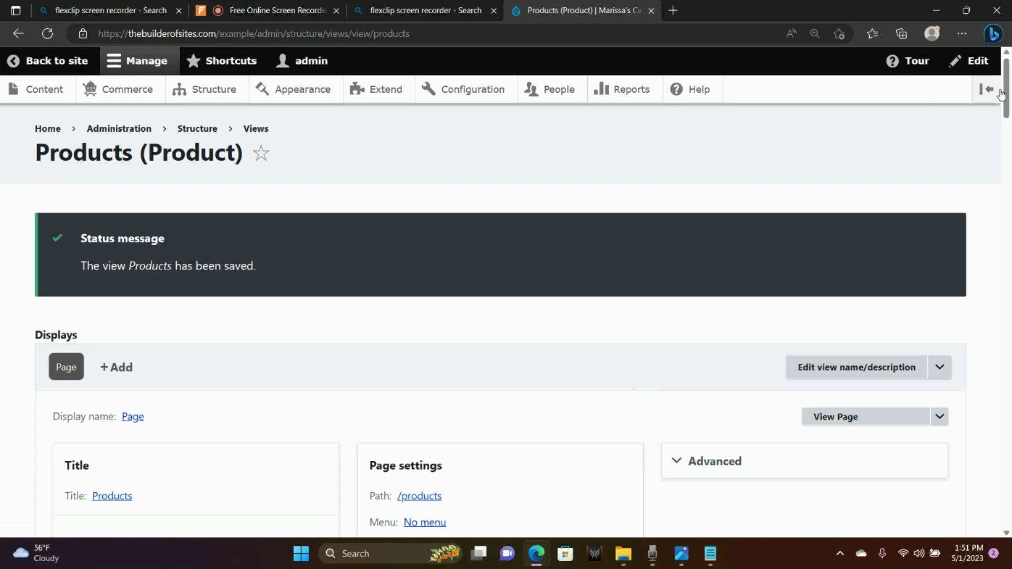
# Change the address to end in /products and scroll through the live two-column product grid.
pyautogui.moveTo(1005, 93)
pyautogui.mouseDown()
pyautogui.moveTo(1005, 366)
pyautogui.moveTo(1009, 91)
pyautogui.mouseUp()
pyautogui.moveTo(428, 33); pyautogui.dragTo(262, 39)
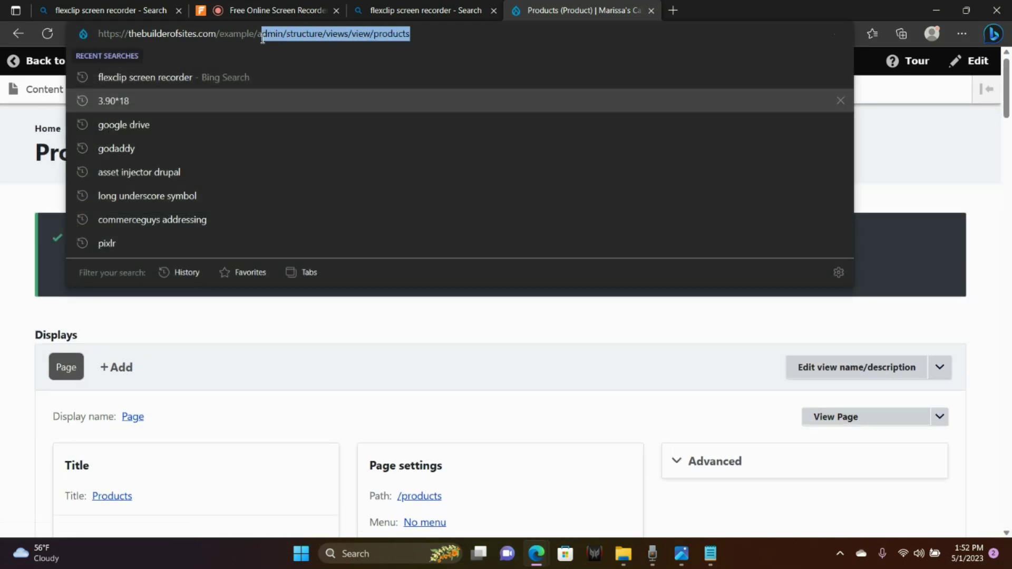
pyautogui.press('BackSpace')
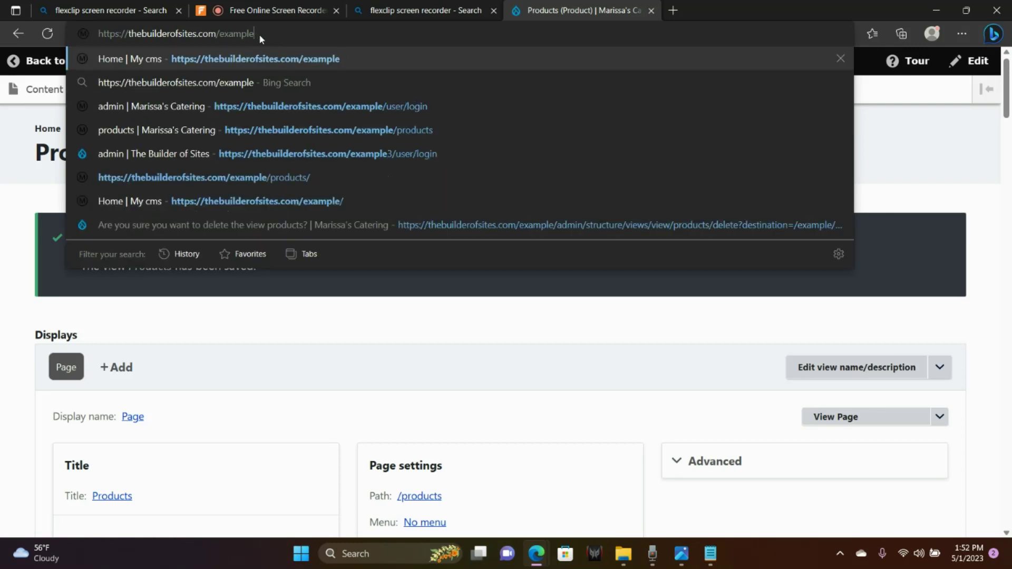
pyautogui.write('/')
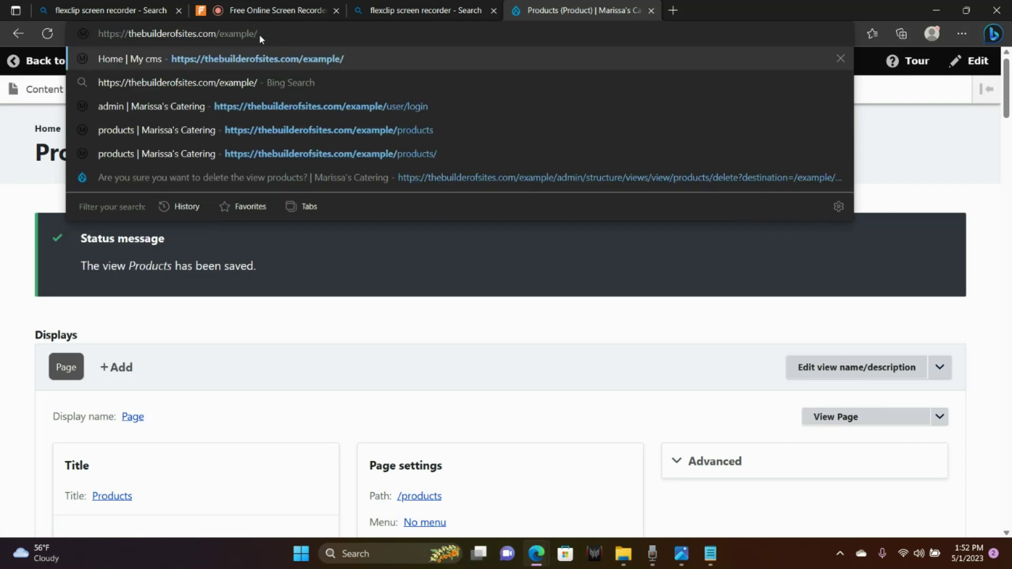
pyautogui.write('products')
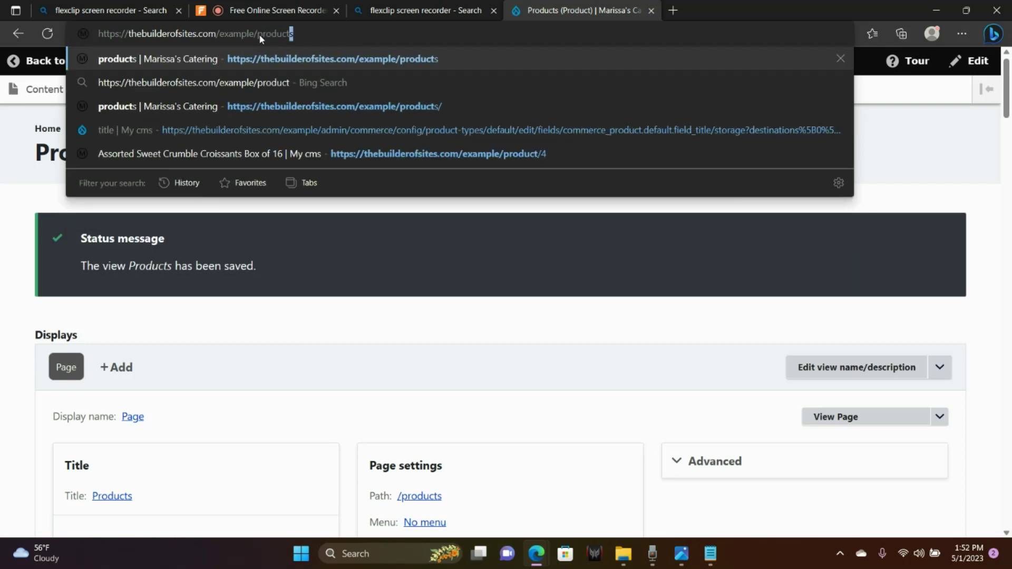
pyautogui.press('Return')
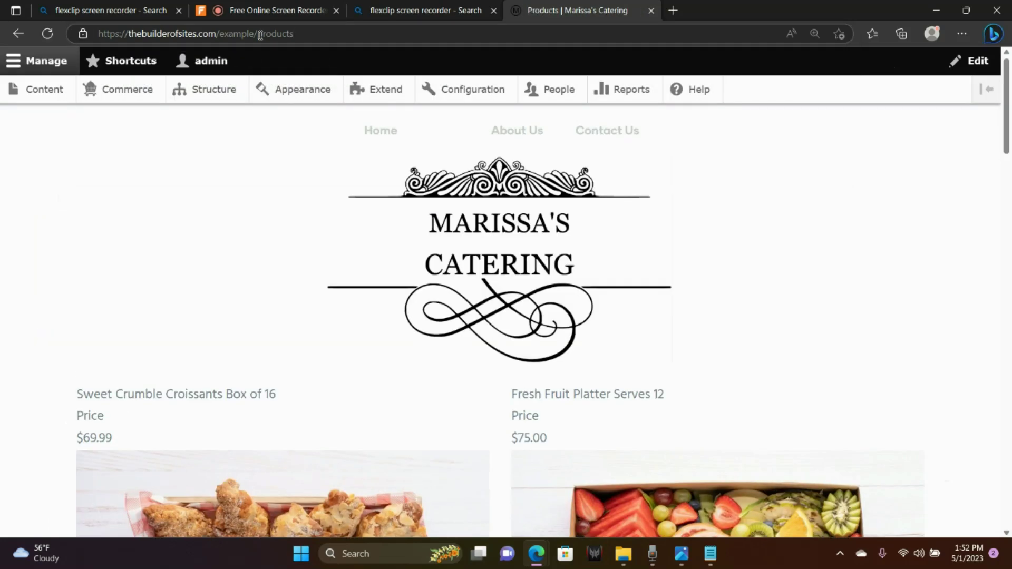
pyautogui.scroll(-10, 1009, 228)
pyautogui.moveTo(1010, 228); pyautogui.dragTo(1010, 95)
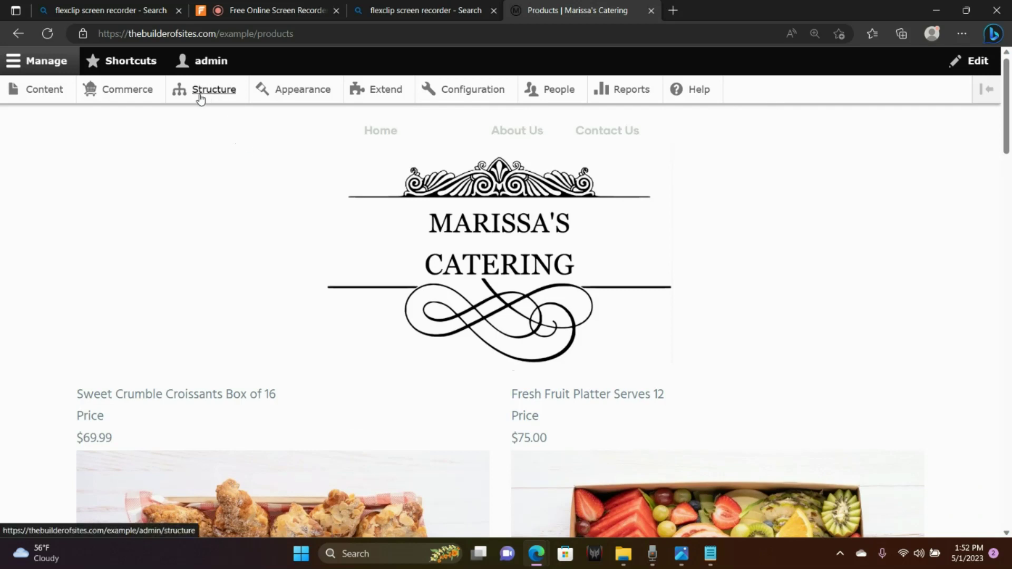
# Go to Commerce > Configuration > Product types, edit Default, and open its Manage display tab.
pyautogui.click(155, 94)
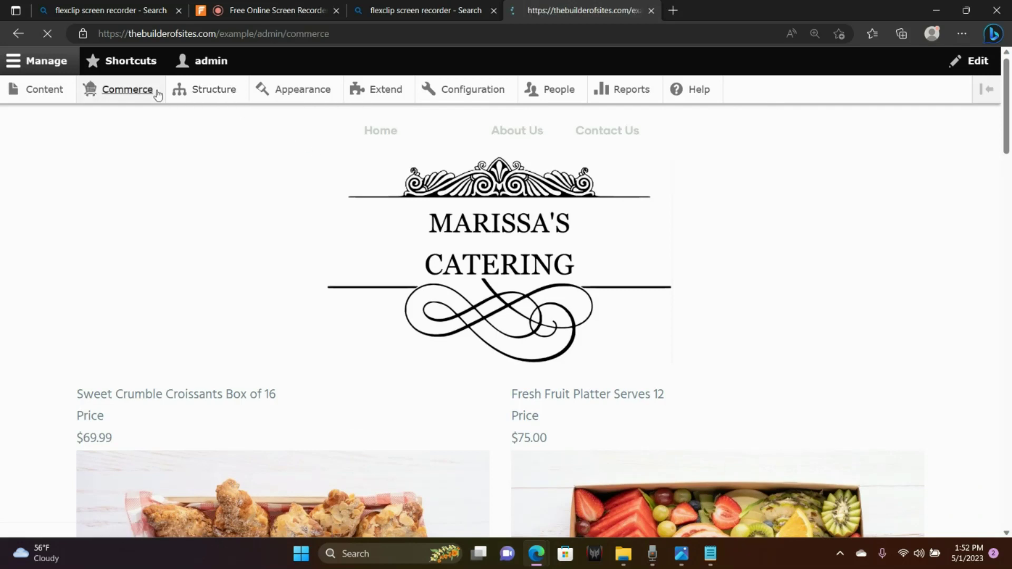
pyautogui.click(107, 474)
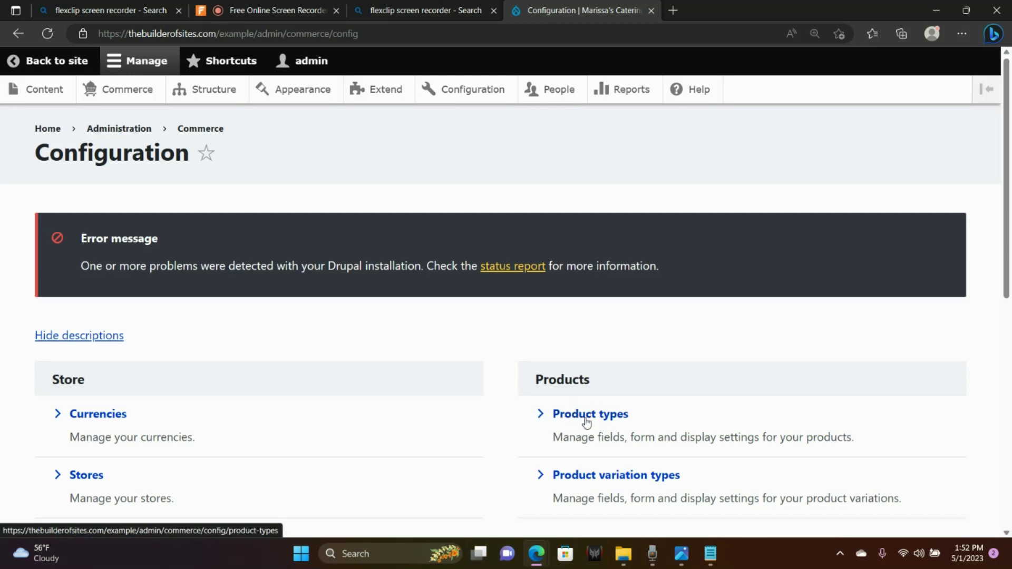
pyautogui.click(586, 416)
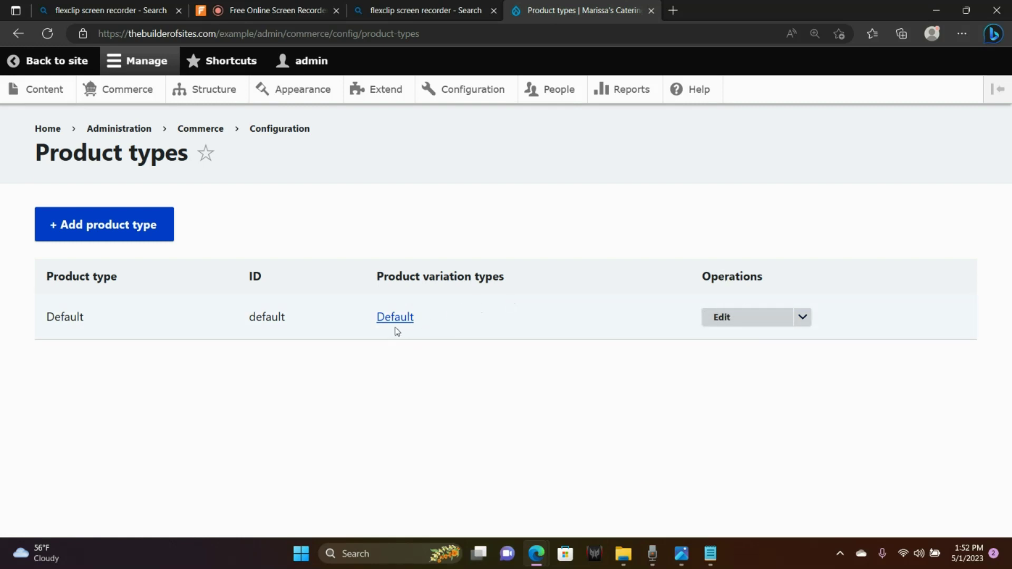
pyautogui.click(734, 324)
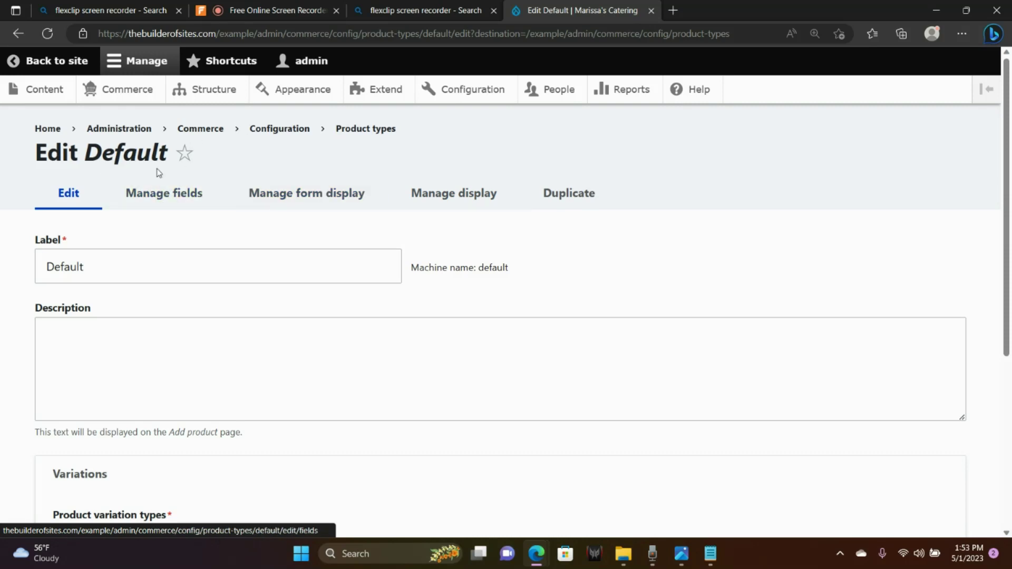
pyautogui.click(168, 199)
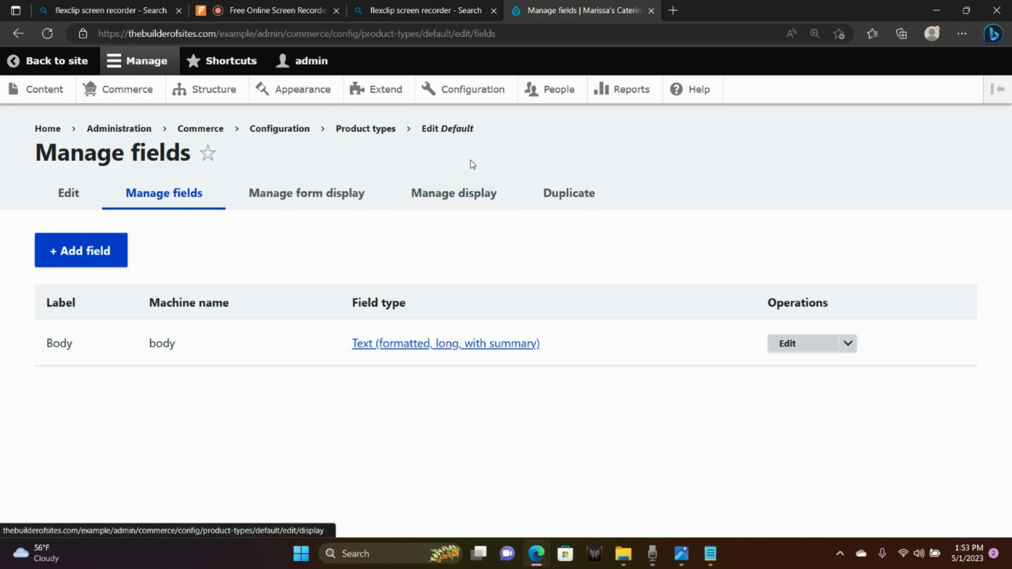
pyautogui.click(454, 186)
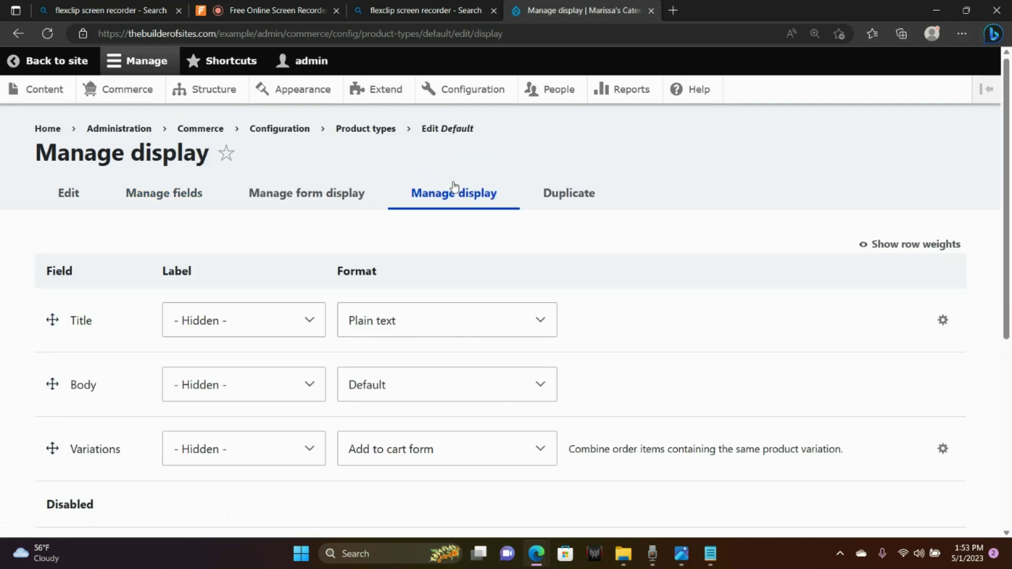